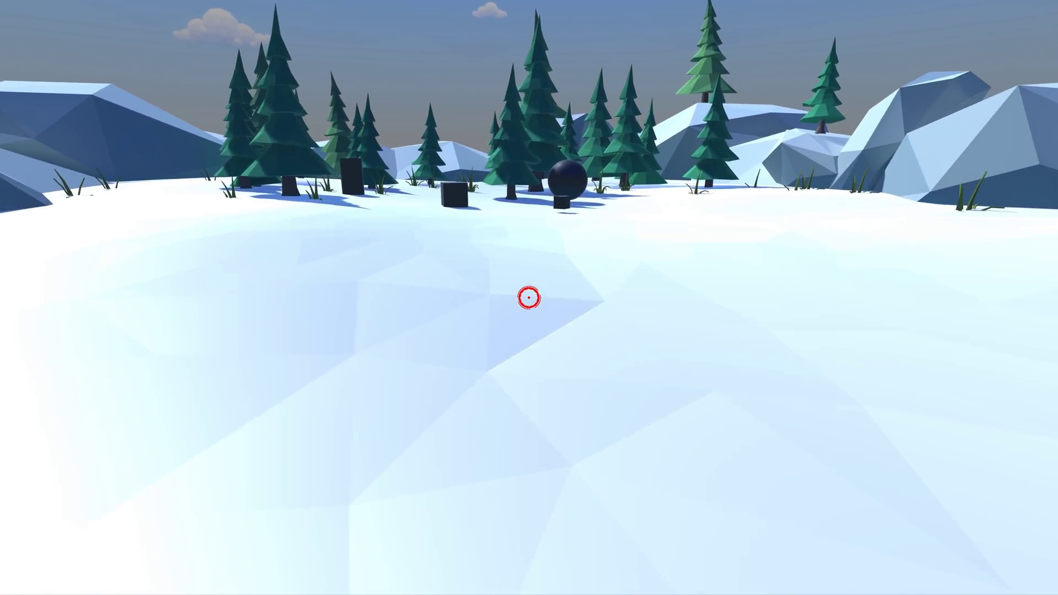
Step: Walk toward the objects in Play mode, aiming at the cube and sphere to check their outlines
key("w")
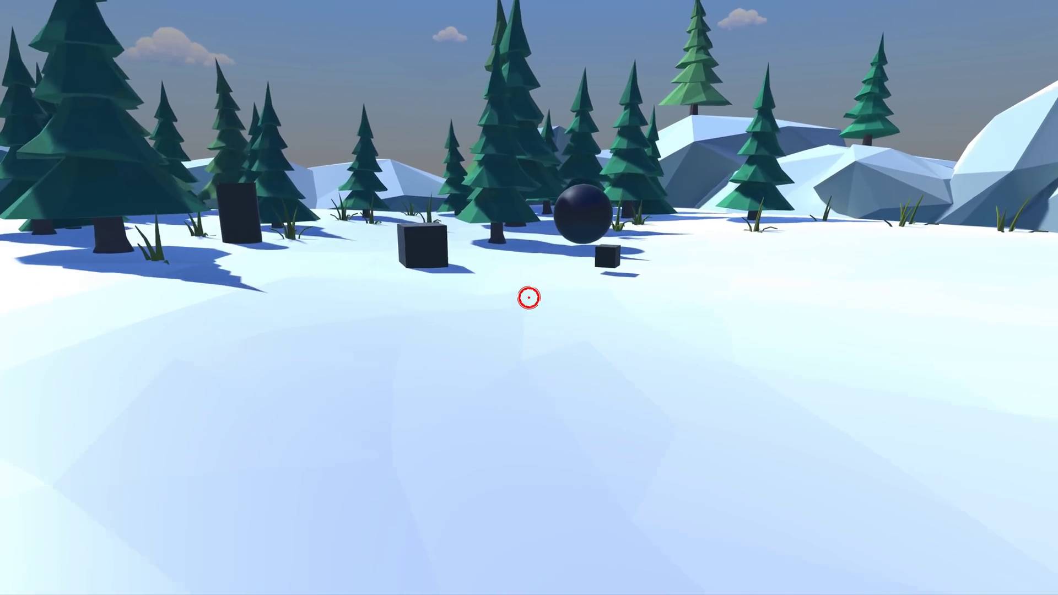
key("w")
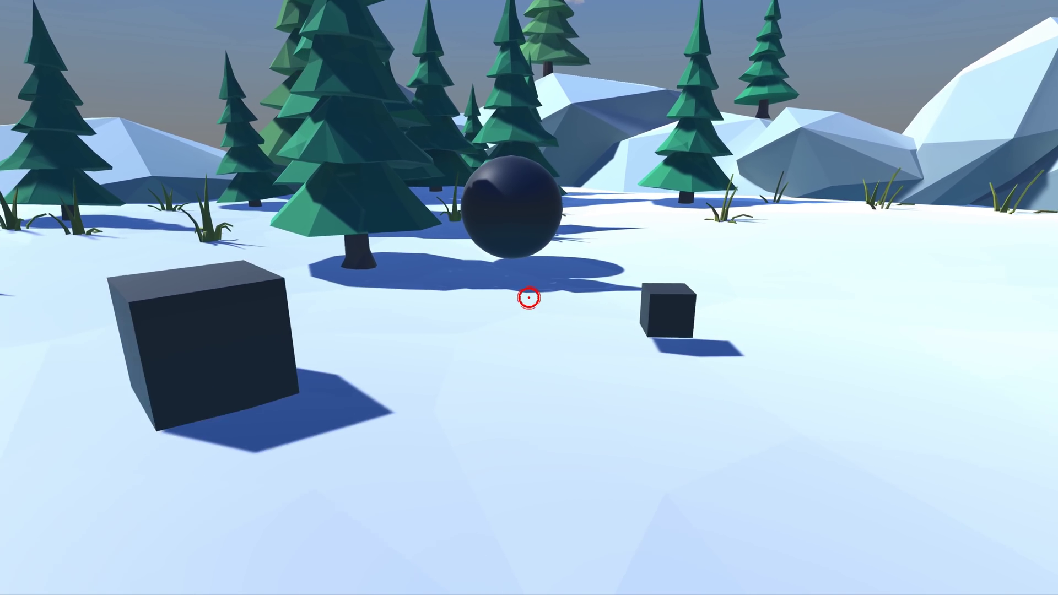
key("w")
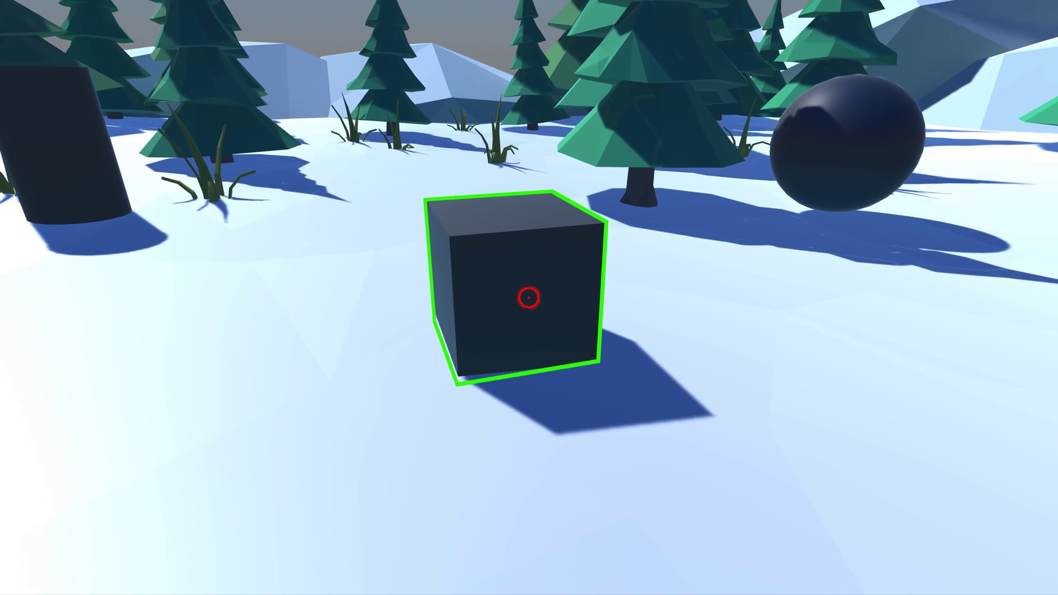
key("w")
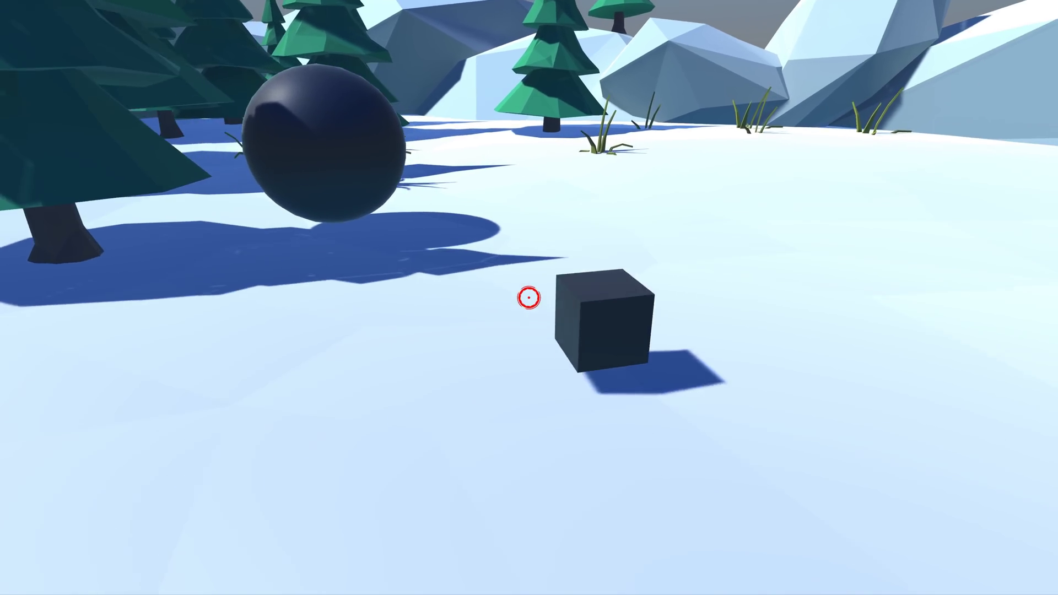
key("w")
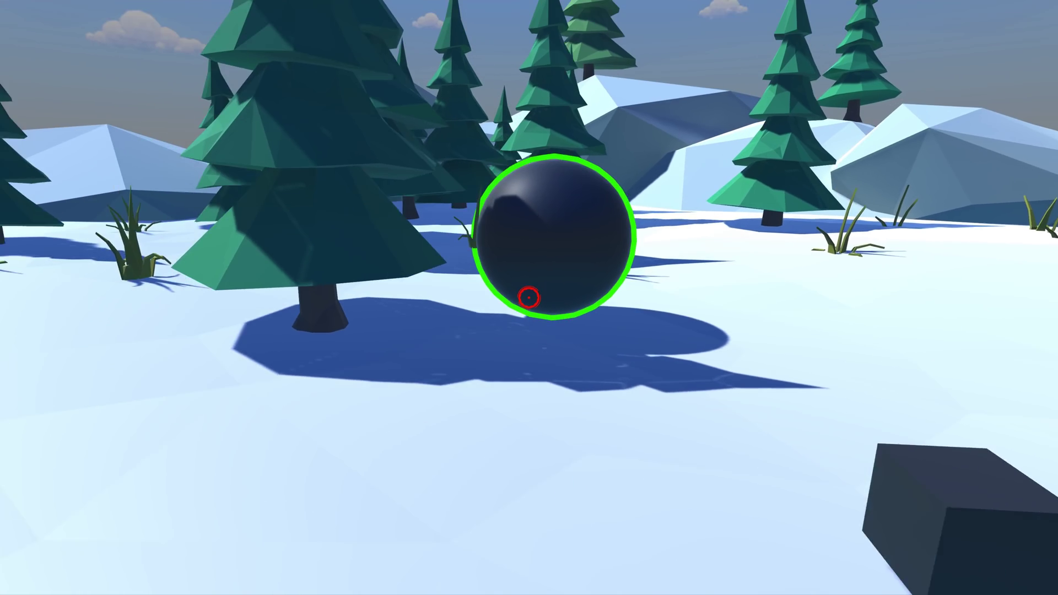
key("w")
key("s")
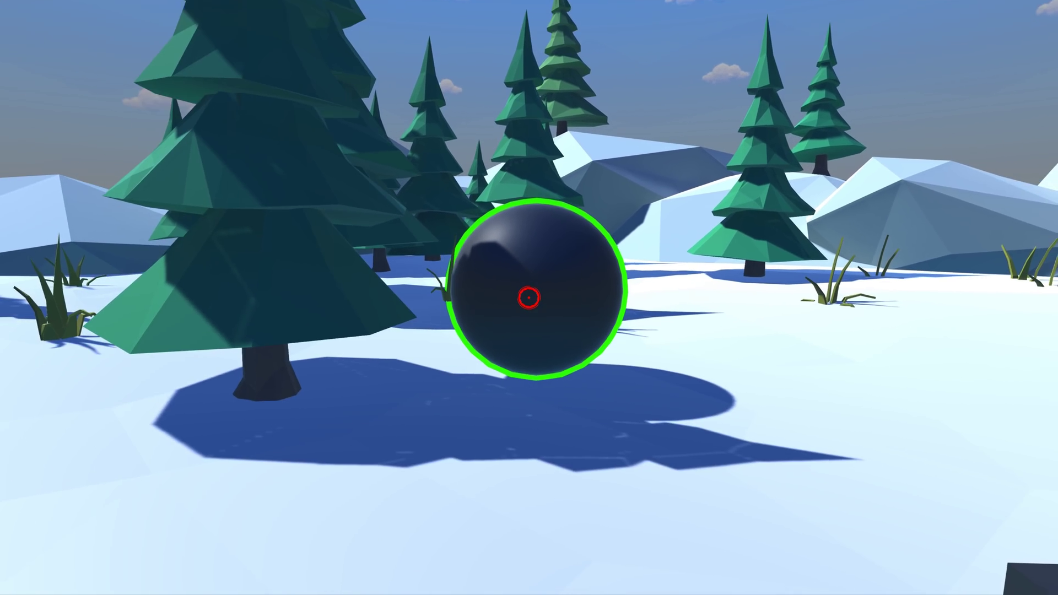
key("w")
key("w")
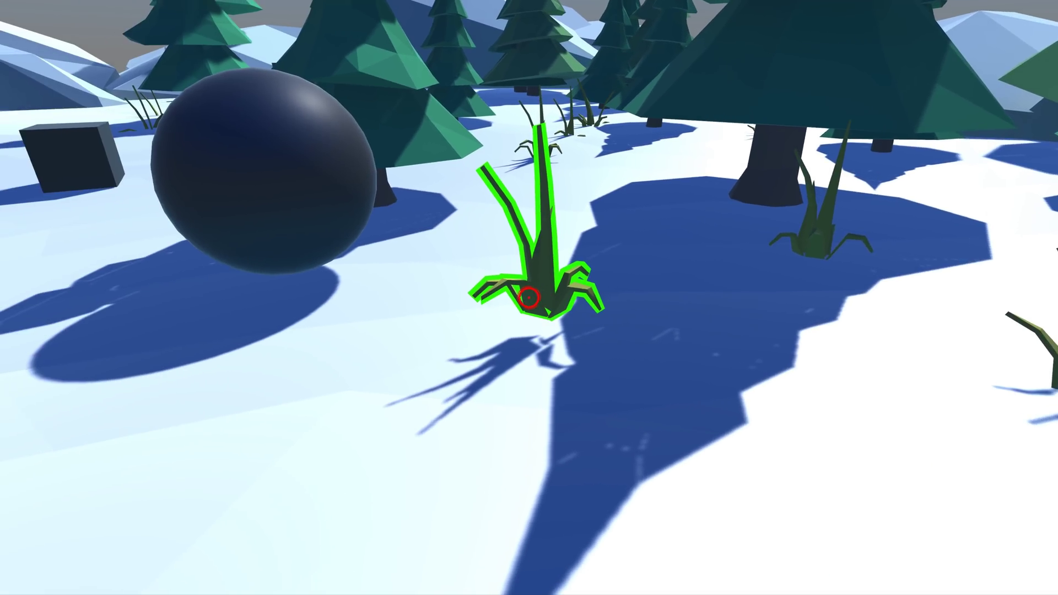
Step: Check a grass clump gains and loses its outline, then open SelectionManager in Rider
key("w")
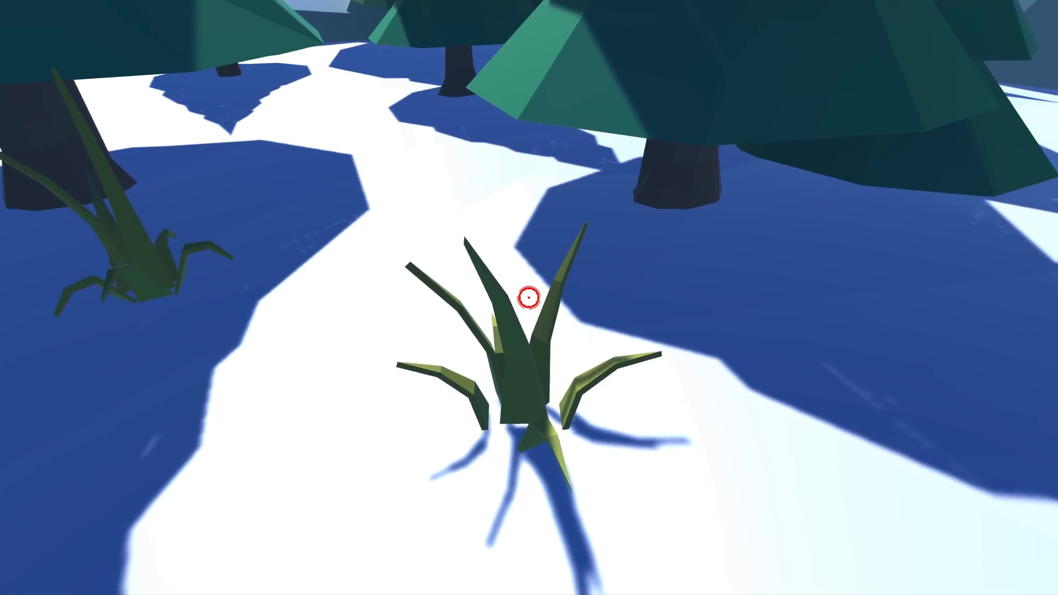
key("d")
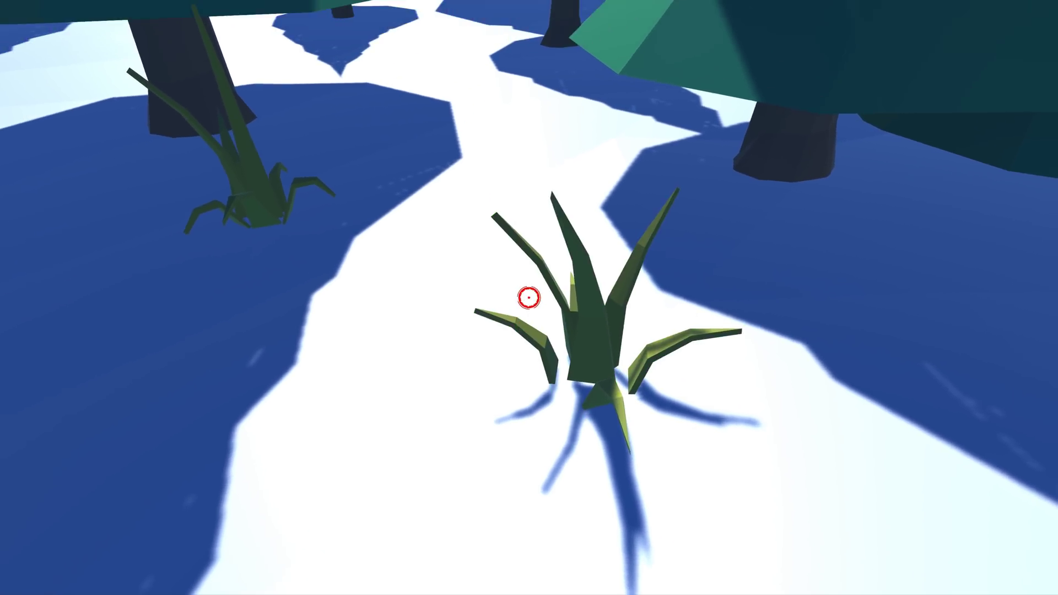
key("s")
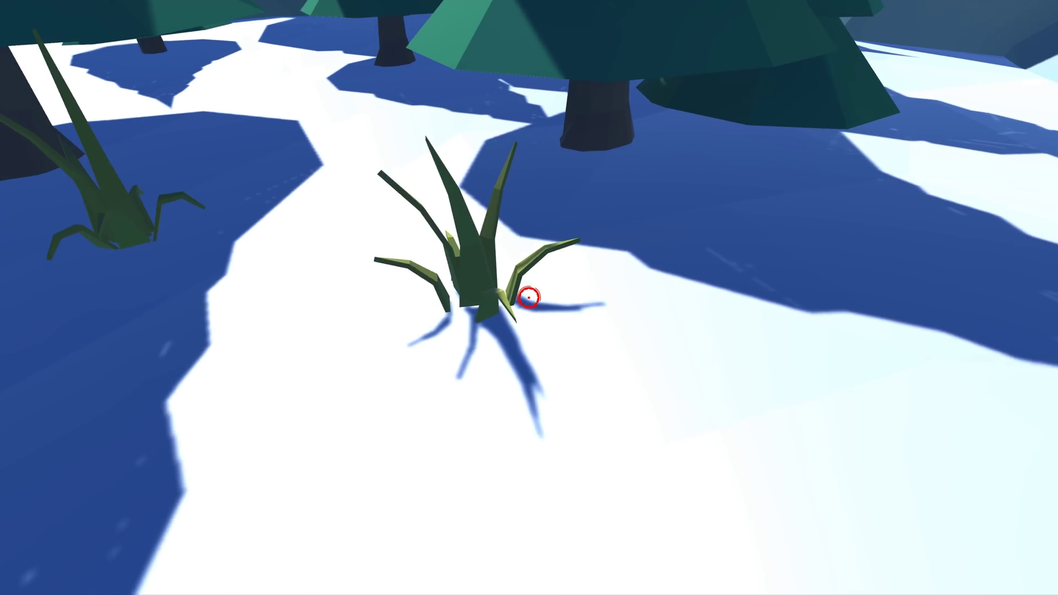
key("s")
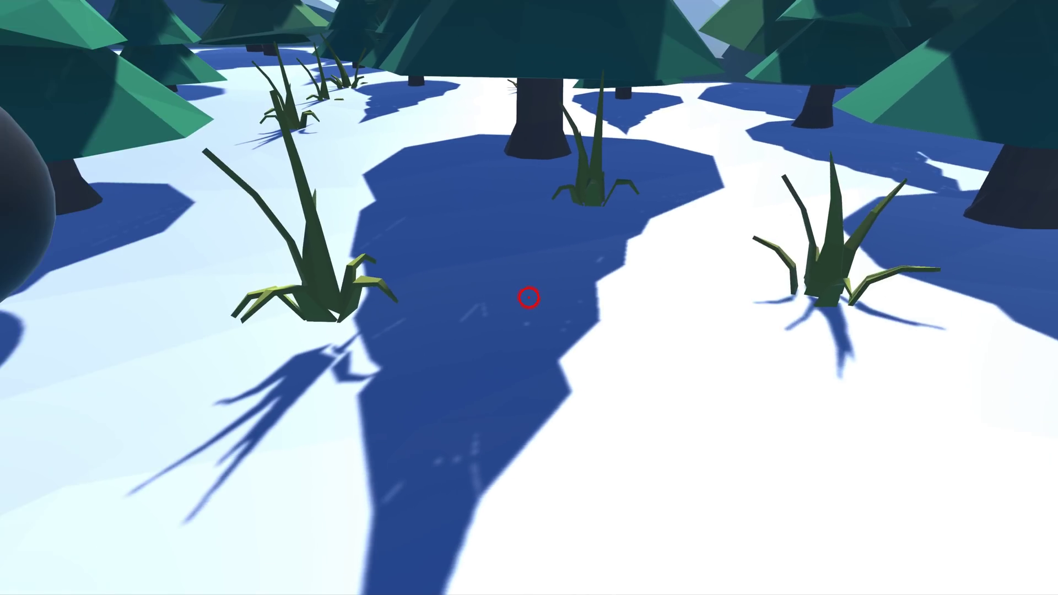
key("s")
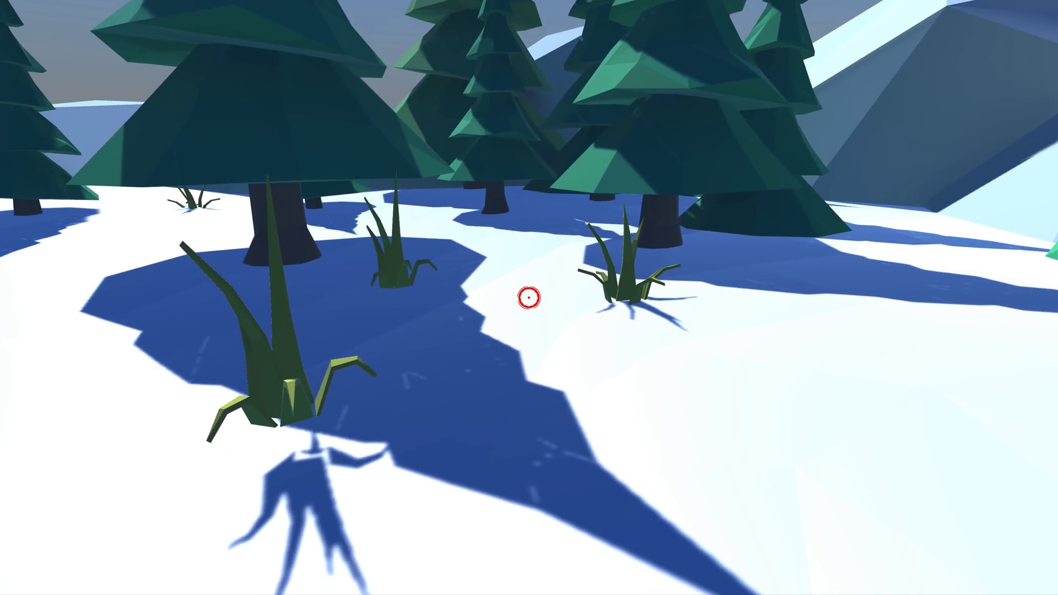
key("s")
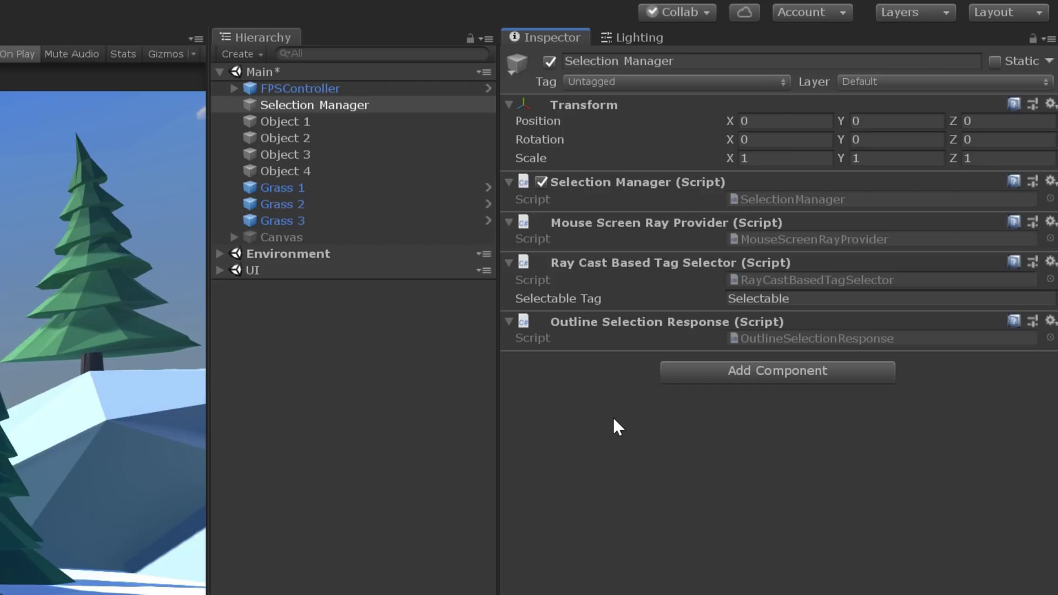
double_click(770, 199)
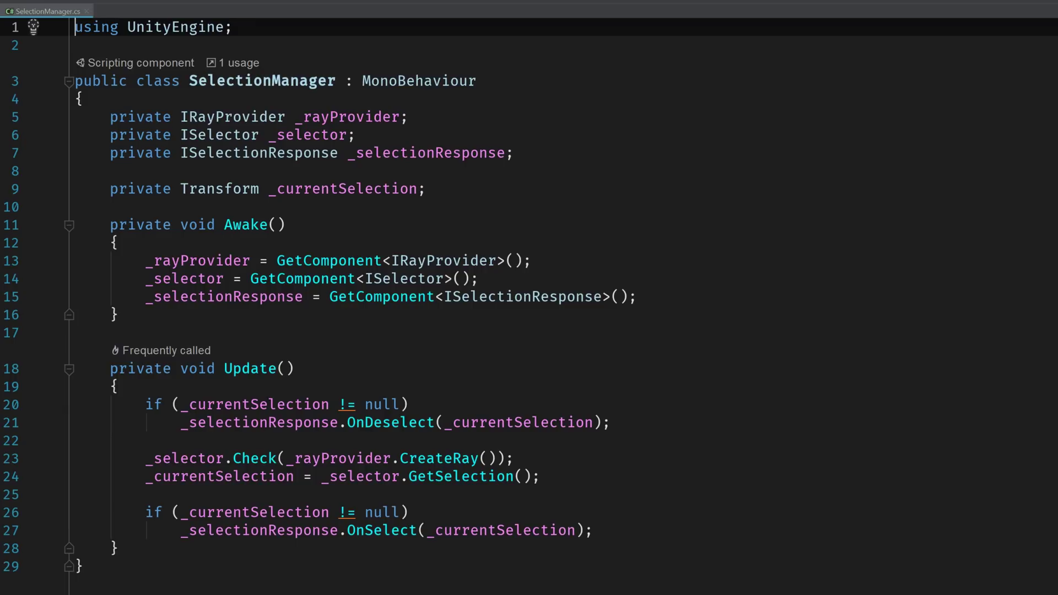
Step: Open RayCastBasedTagSelector.cs from a file search for 'Ra' to review Check and GetSelection
key("ctrl+shift+t")
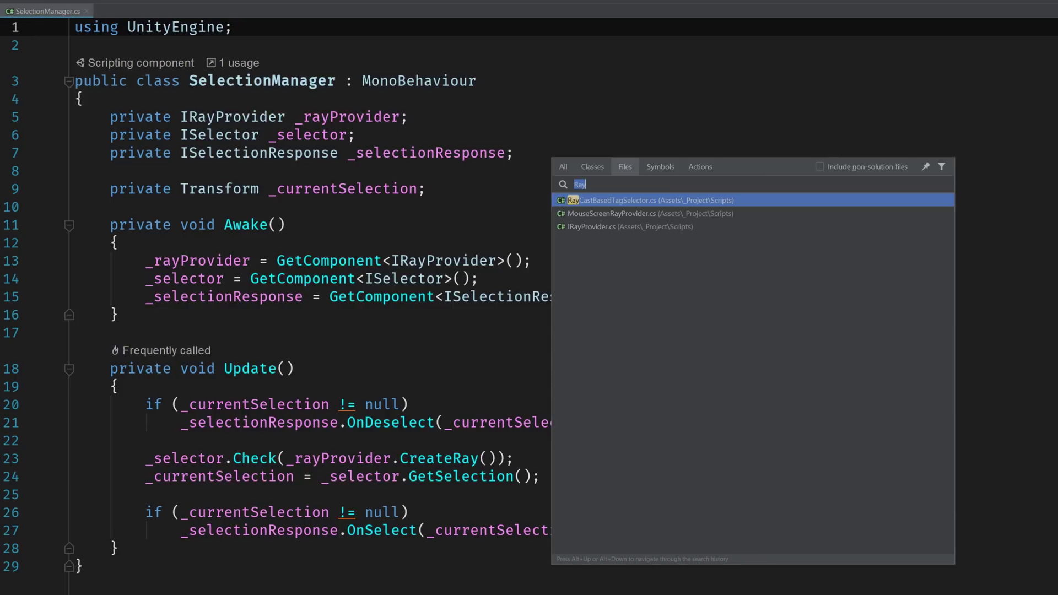
type("Ra")
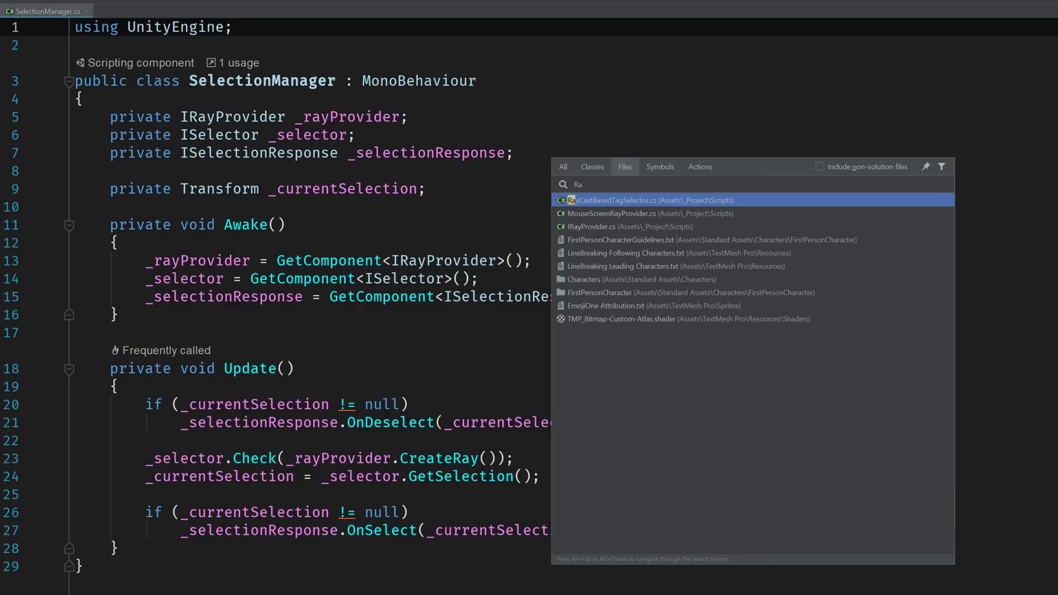
key("Return")
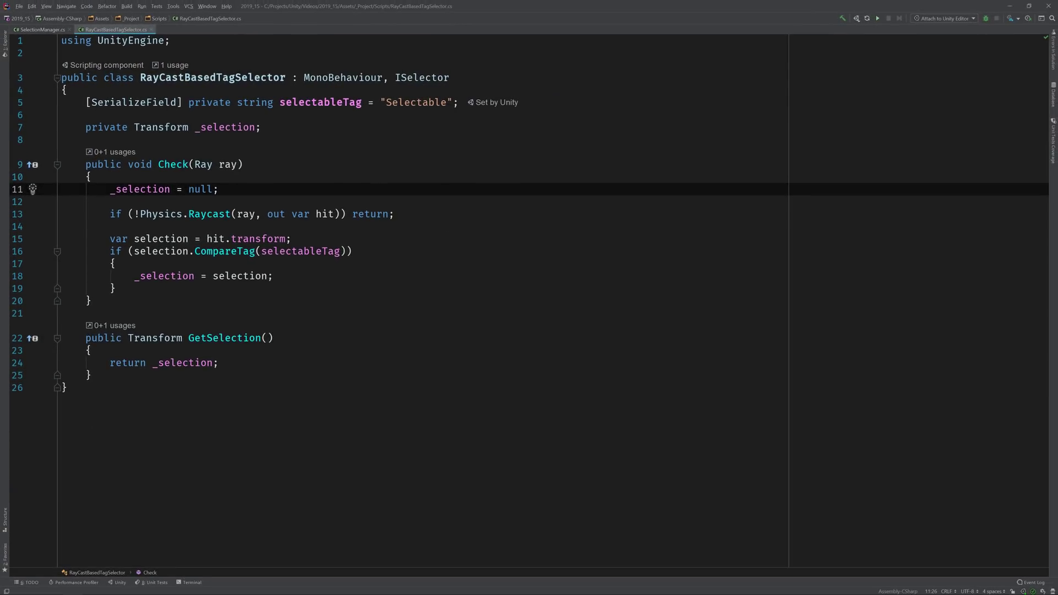
Step: Create a new class named ResponsiveSelector in the project folder
key("alt+1")
key("ctrl+alt+Insert")
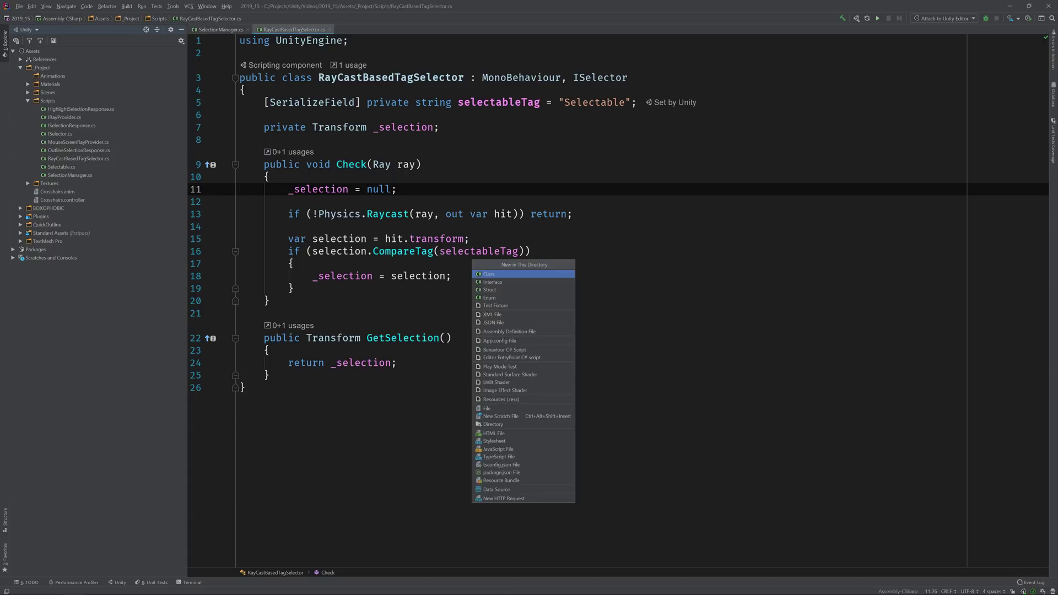
key("Return")
type("Responsive")
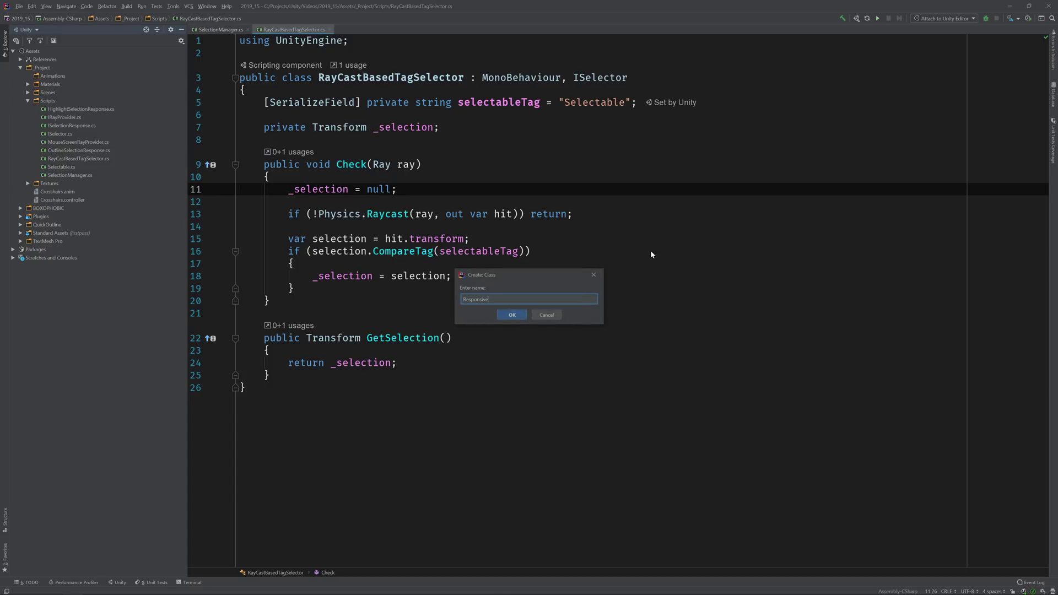
type("Sel")
type("ector")
key("Return")
Step: Make ResponsiveSelector derive from MonoBehaviour and ISelector, generating the Check and GetSelection stubs
key("End")
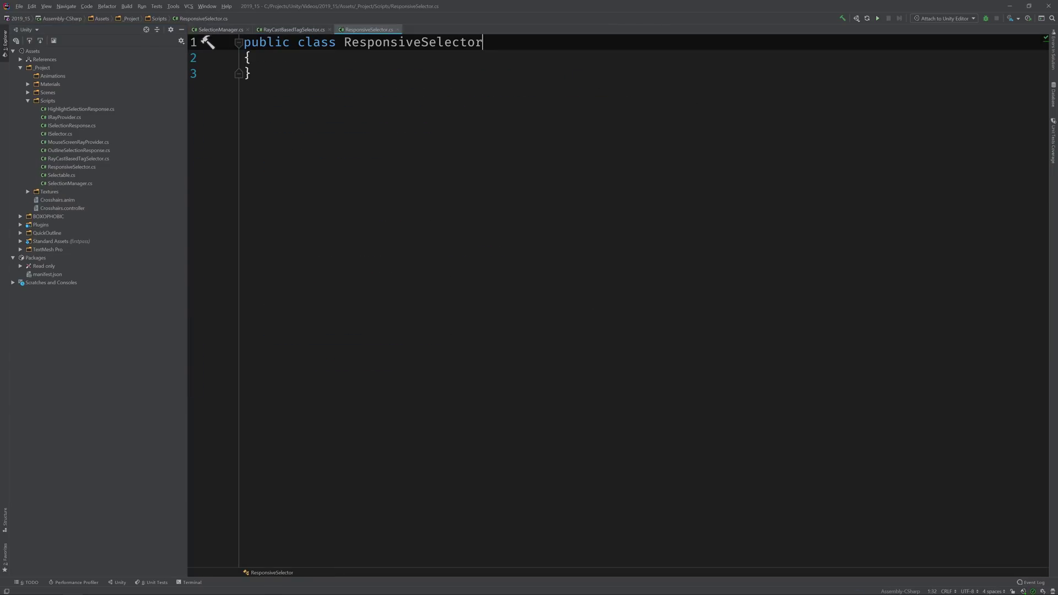
type(" : Mon")
key("Return")
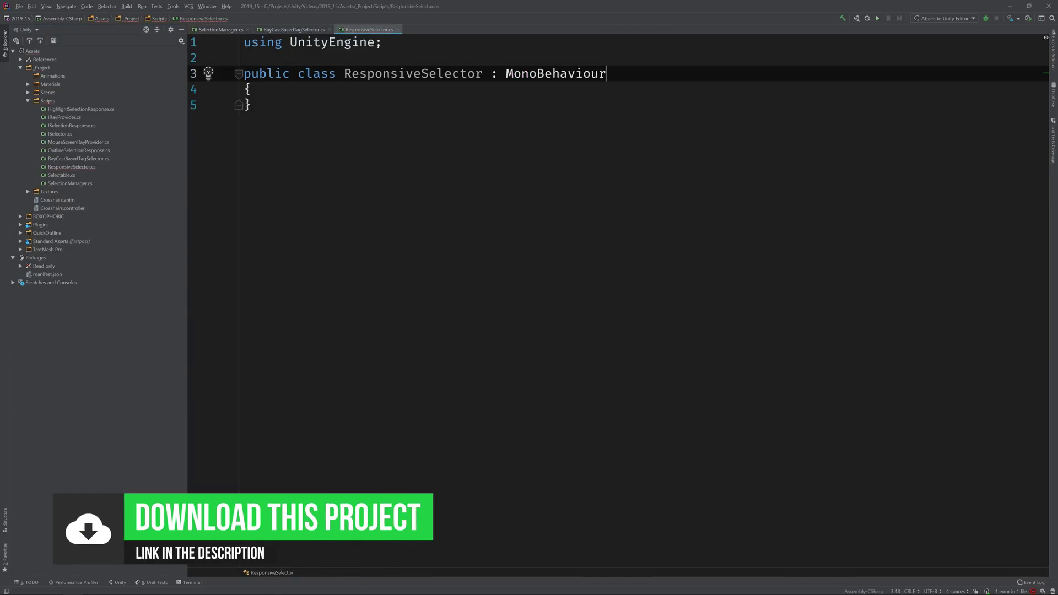
type(", IS")
key("Return")
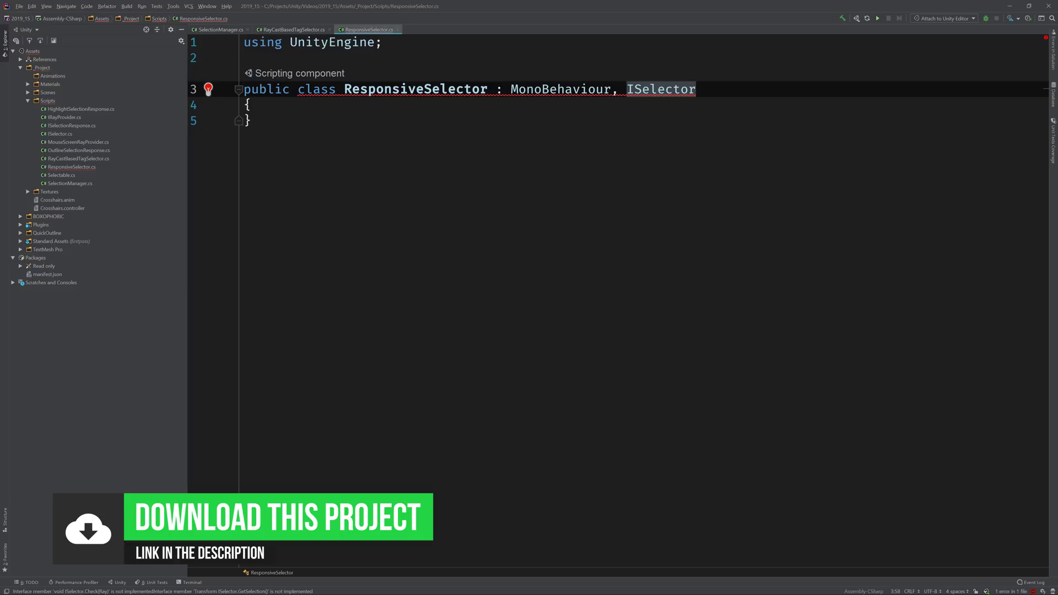
key("alt+Return")
key("Return")
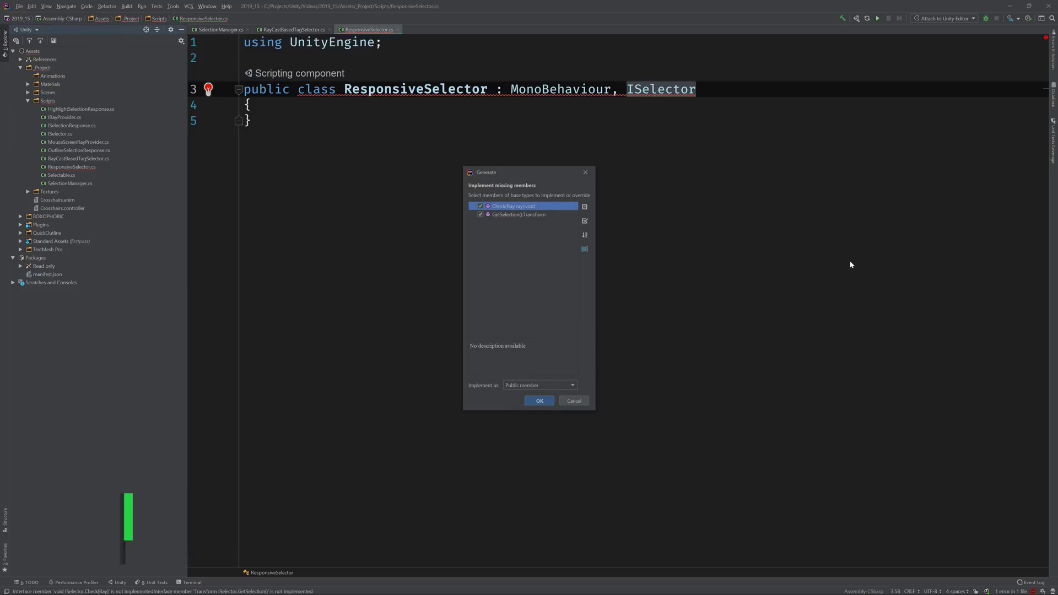
key("Return")
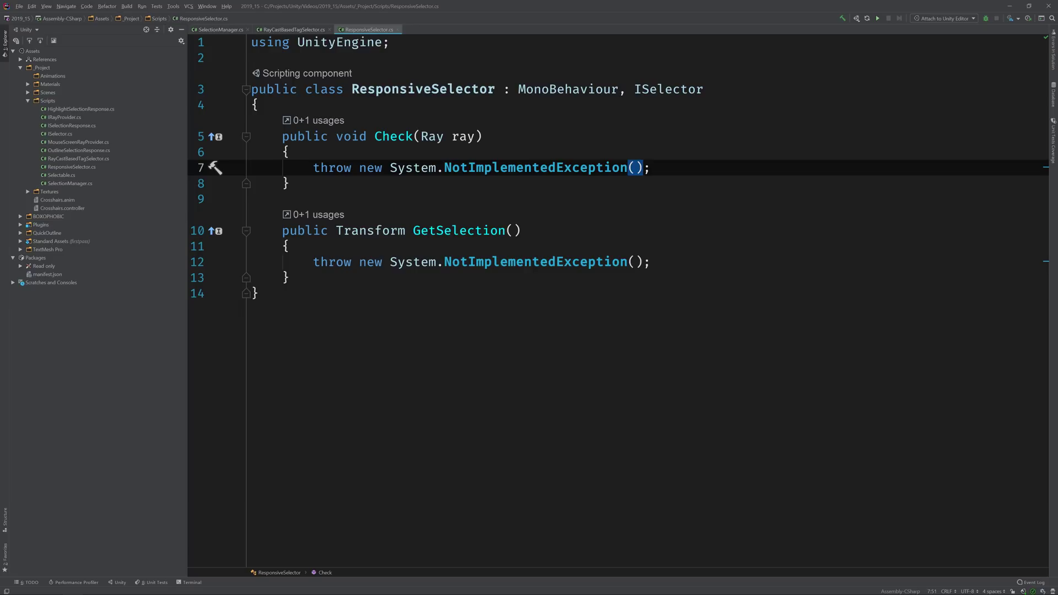
Step: Add a private Transform _selection field at the top of the class
key("Up")
key("Up")
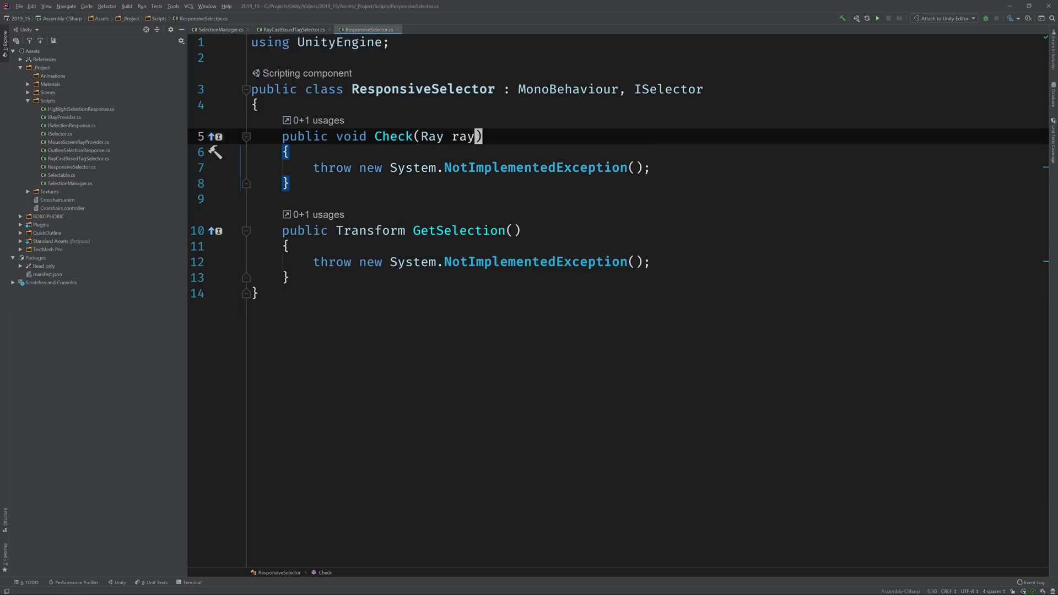
key("Up")
key("Return")
type("pri")
key("Return")
type("private Tr")
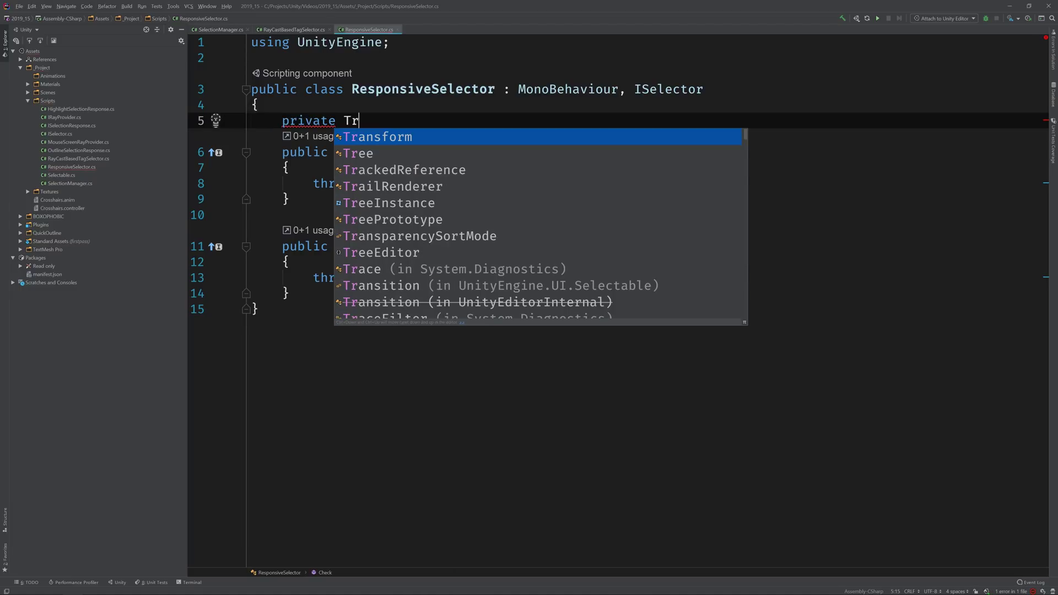
key("Return")
type("s")
key("BackSpace")
type("_se")
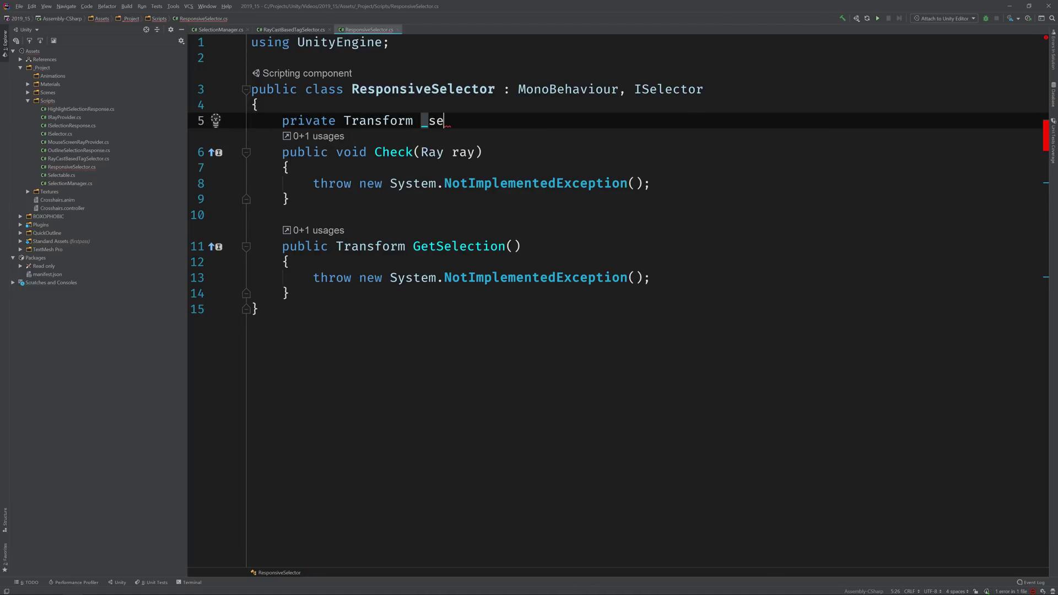
type("lection;")
key("Return")
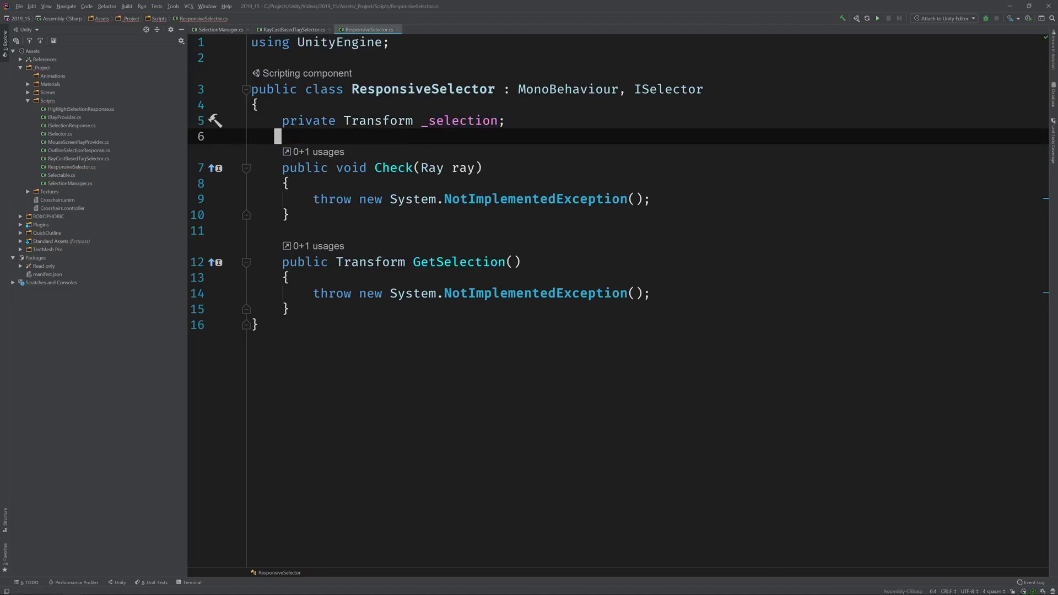
key("Down")
key("Down")
key("Down")
key("Down")
key("Down")
key("Down")
key("Down")
Step: Replace GetSelection's throw statement with 'return _selection;'
key("shift+End")
key("BackSpace")
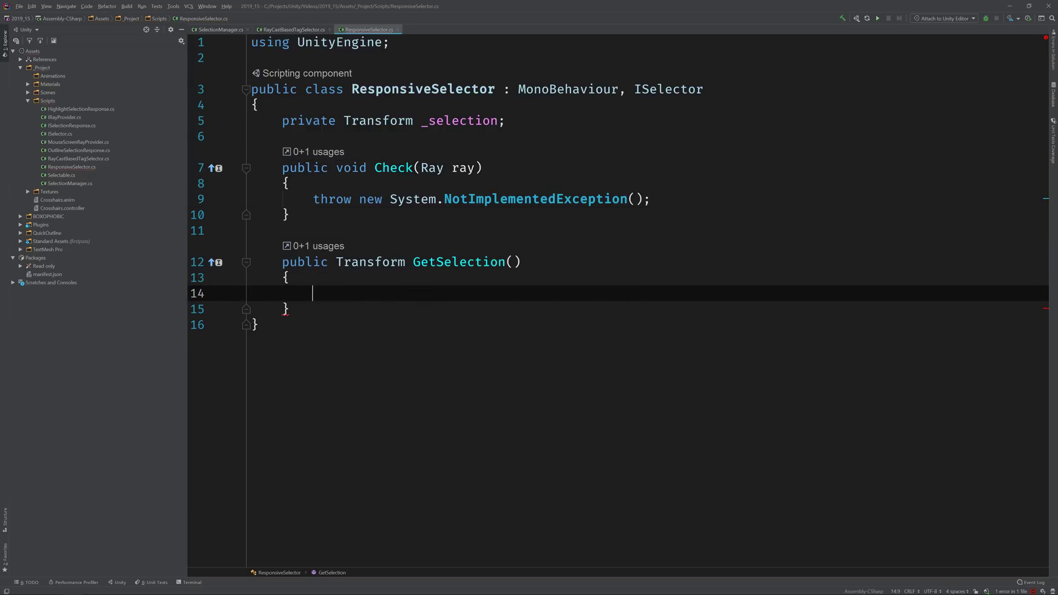
type("retu")
key("Return")
type("return _se")
key("Return")
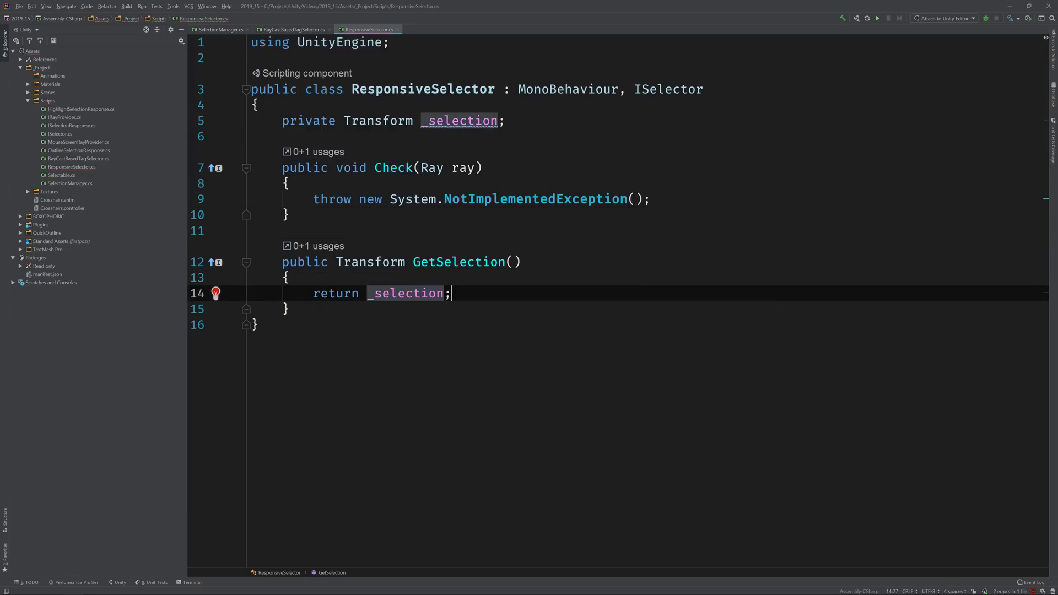
Step: Replace Check's throw statement with '_selection = null;' and leave blank lines below
key("Up")
key("Up")
key("Up")
key("Up")
key("Up")
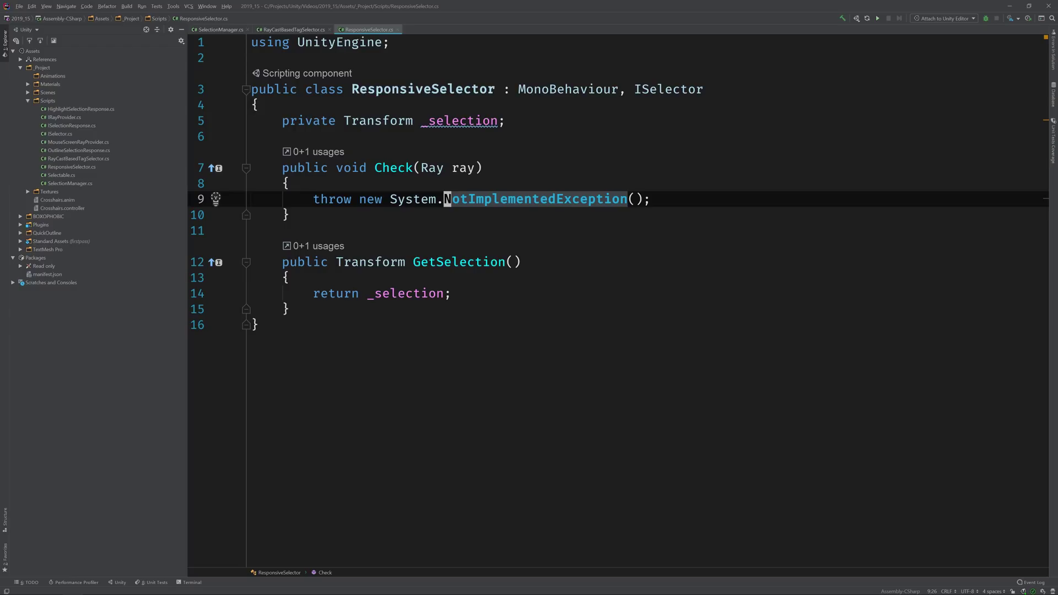
key("Home")
key("shift+End")
key("BackSpace")
type("_s")
key("Return")
type(".")
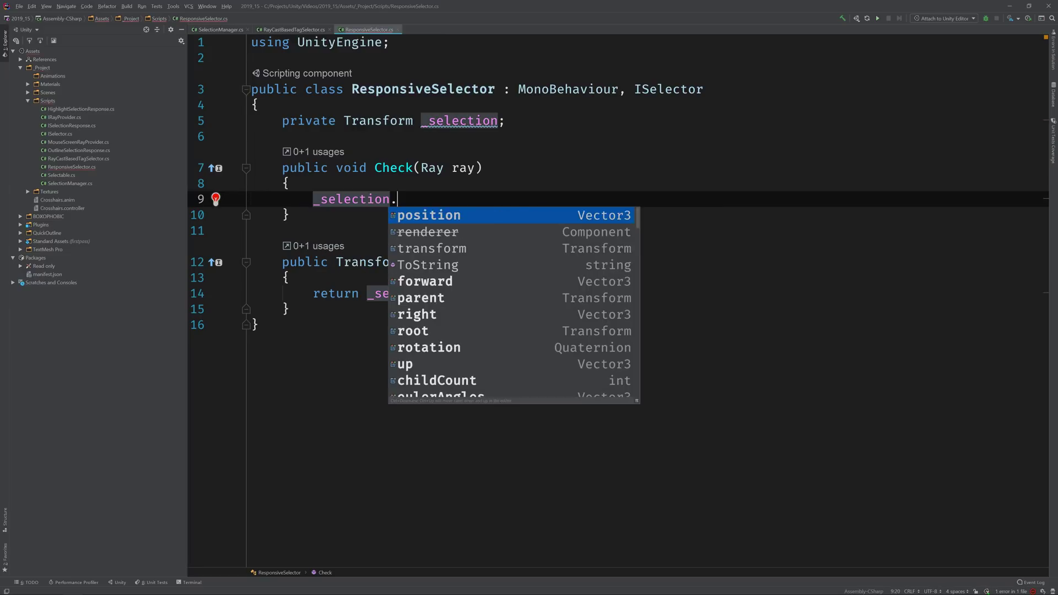
key("BackSpace")
type("= nu")
key("Return")
type(";")
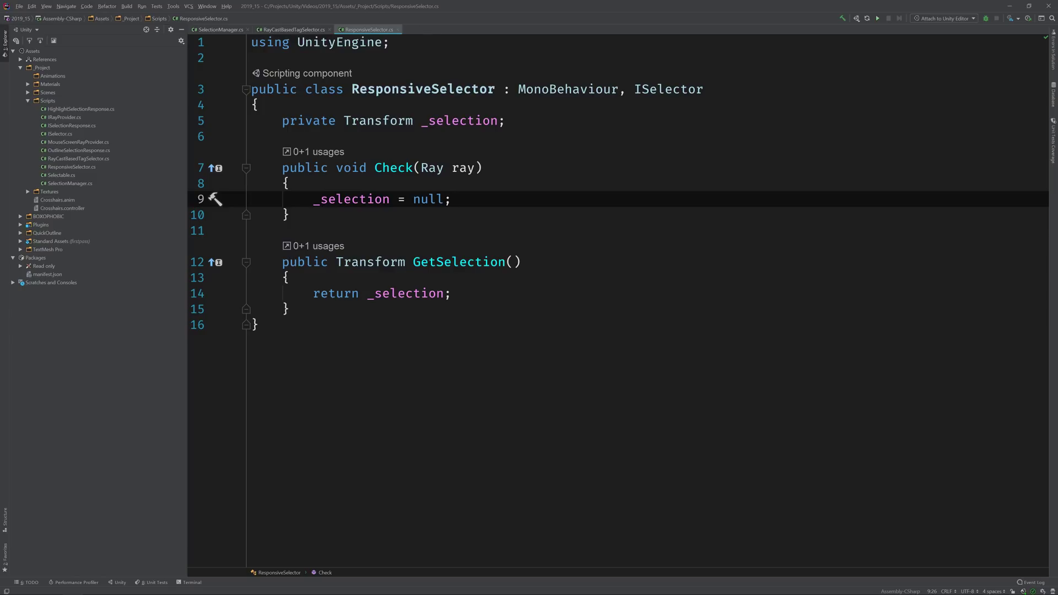
key("Return")
key("Return")
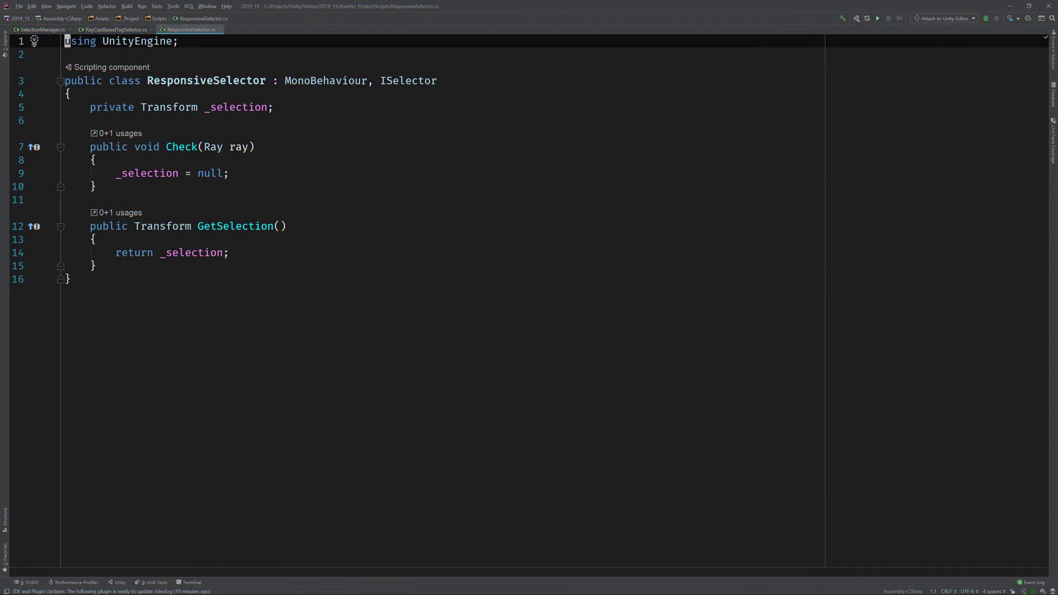
Step: Add 'var lookPercentage = Vector3.Dot(...)' after the null assignment in Check
key("Down")
key("Down")
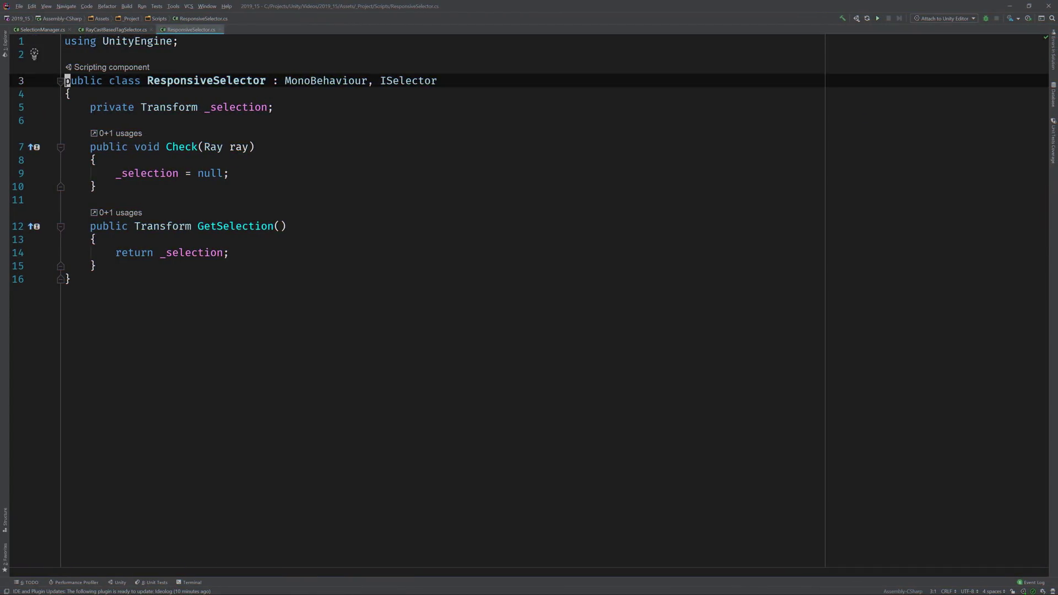
key("Down")
key("Down")
key("Down")
key("Down")
key("Down")
key("End")
key("Return")
key("Return")
type("var ")
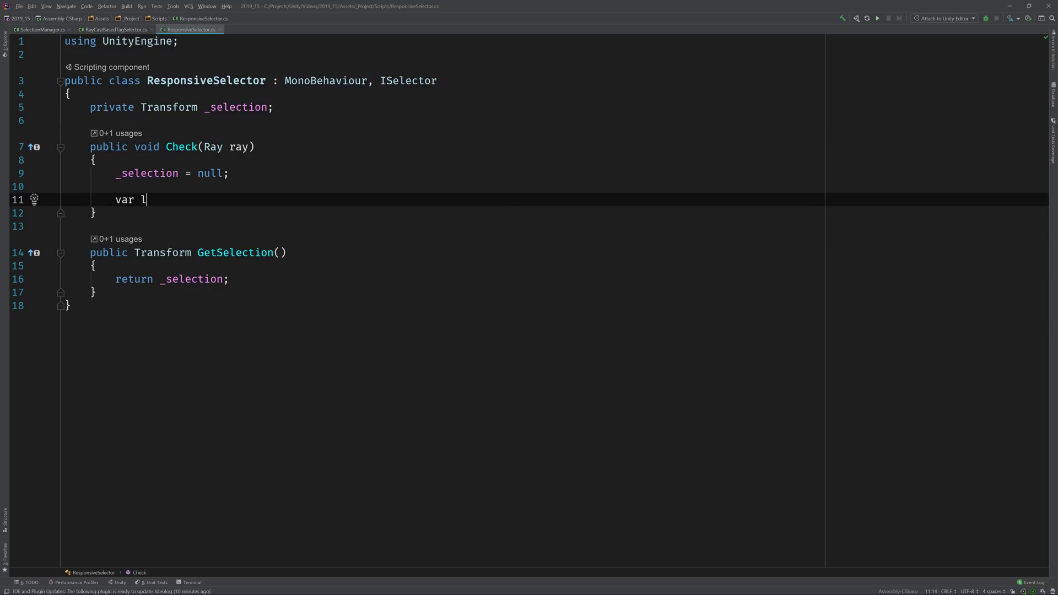
type("lookPercenta")
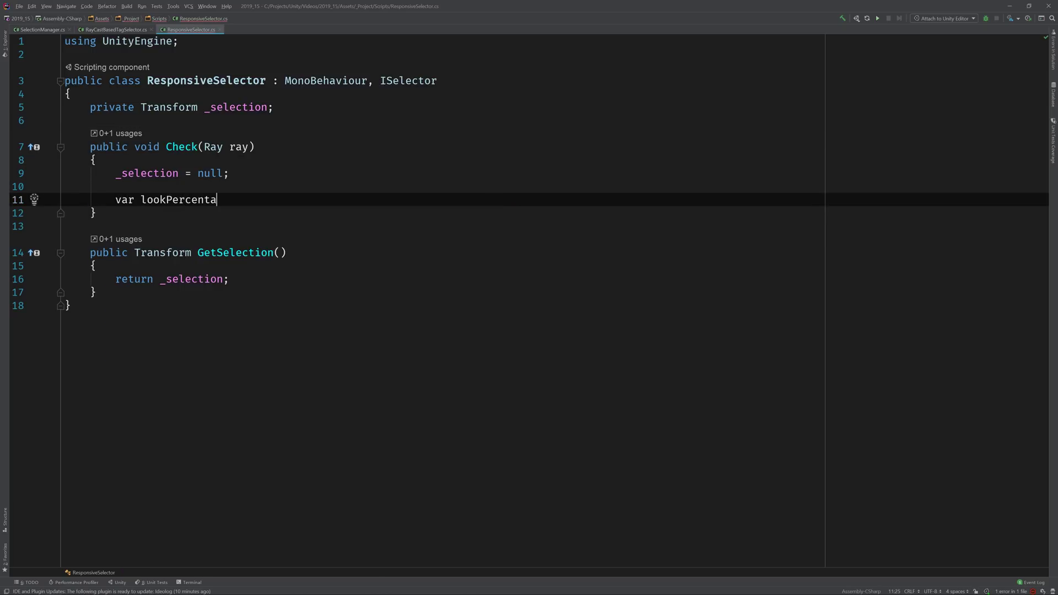
type("ge =")
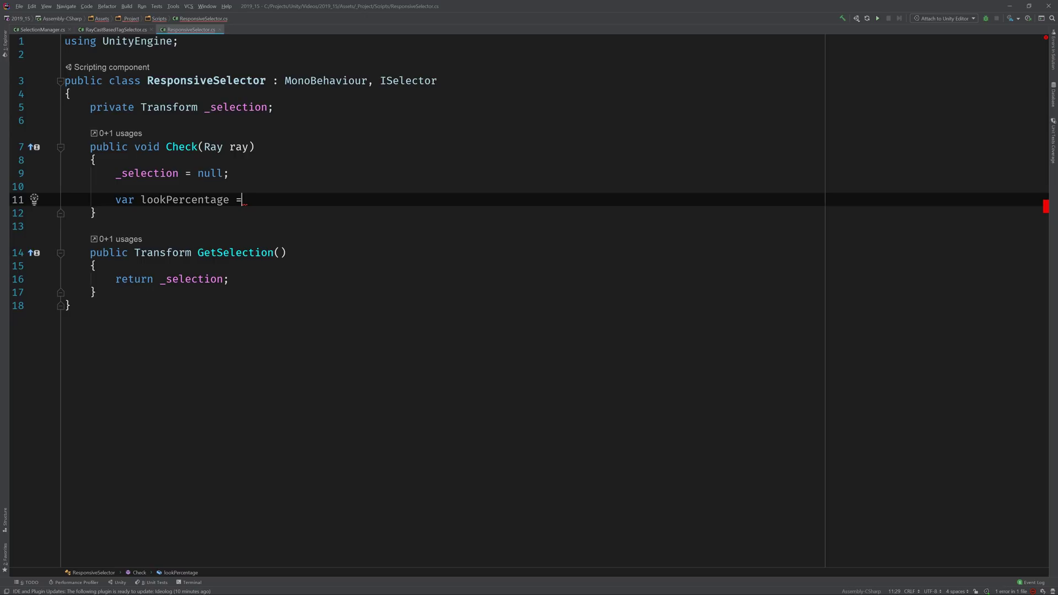
type(" Vector3.D")
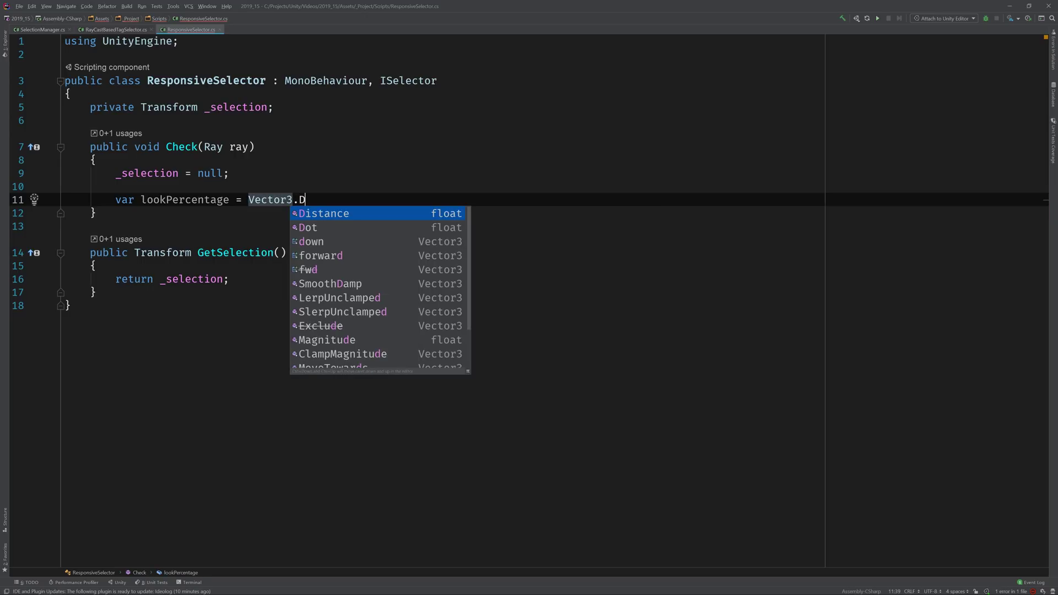
type("ot")
key("Return")
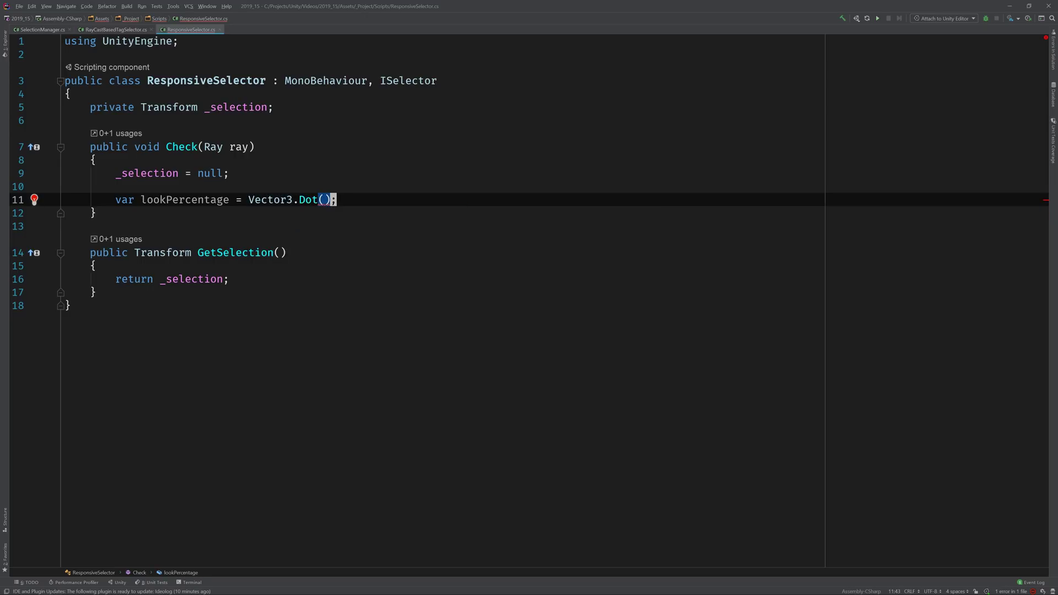
Step: Declare vector1 and vector2 as Vector3.zero above the lookPercentage line
key("Up")
key("Return")
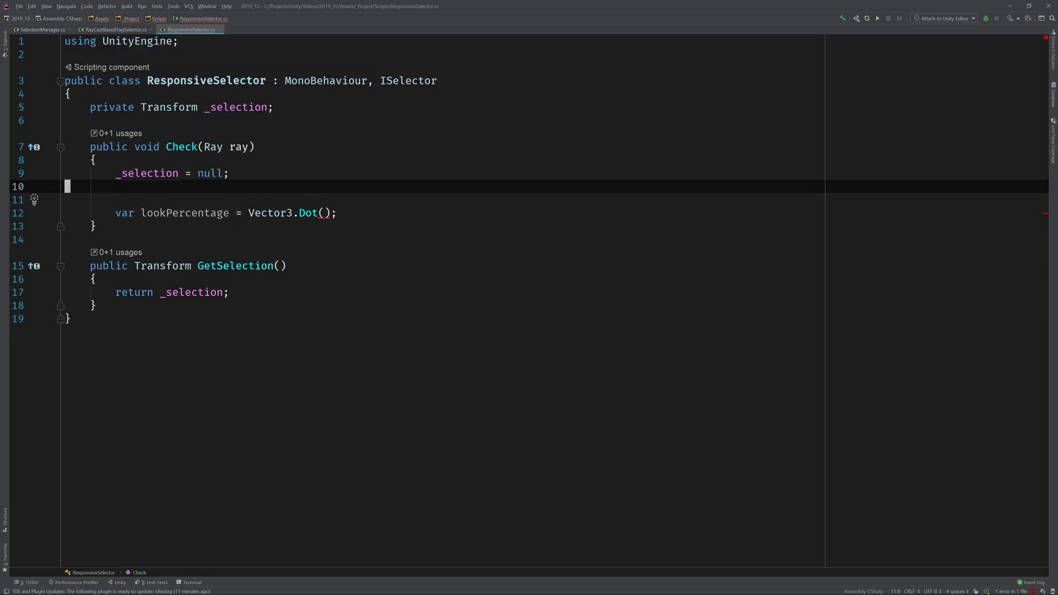
key("Return")
type("var vec")
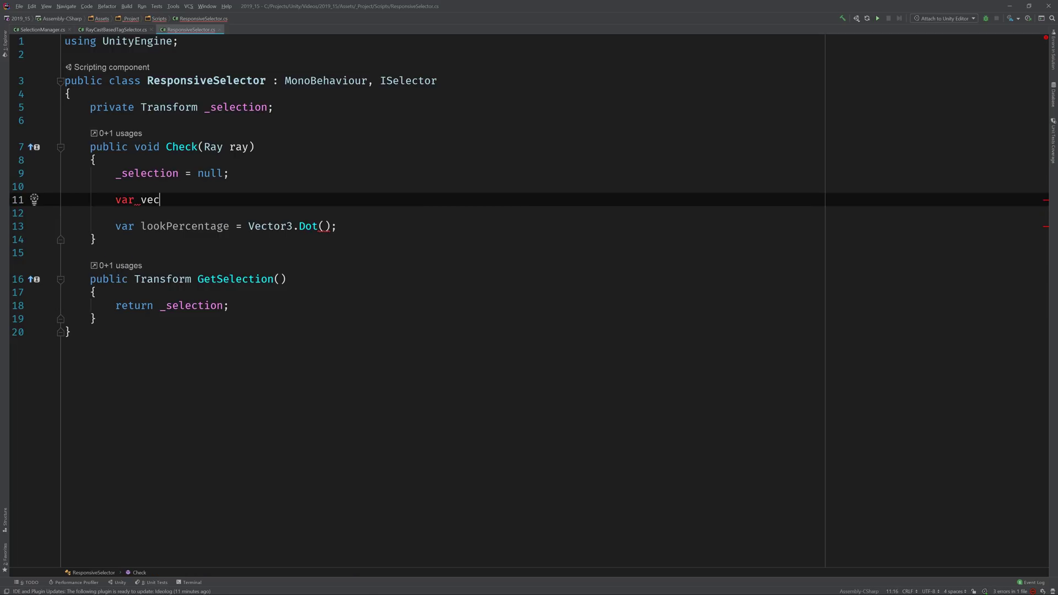
type("tor1 = Vector3")
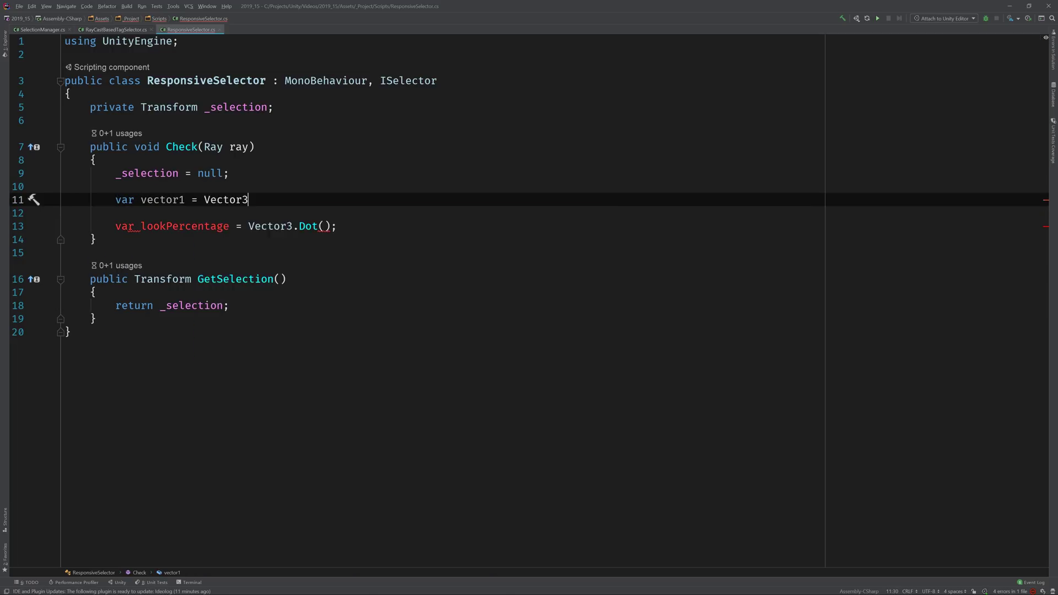
type(".")
key("Return")
type(";")
key("Return")
type("v")
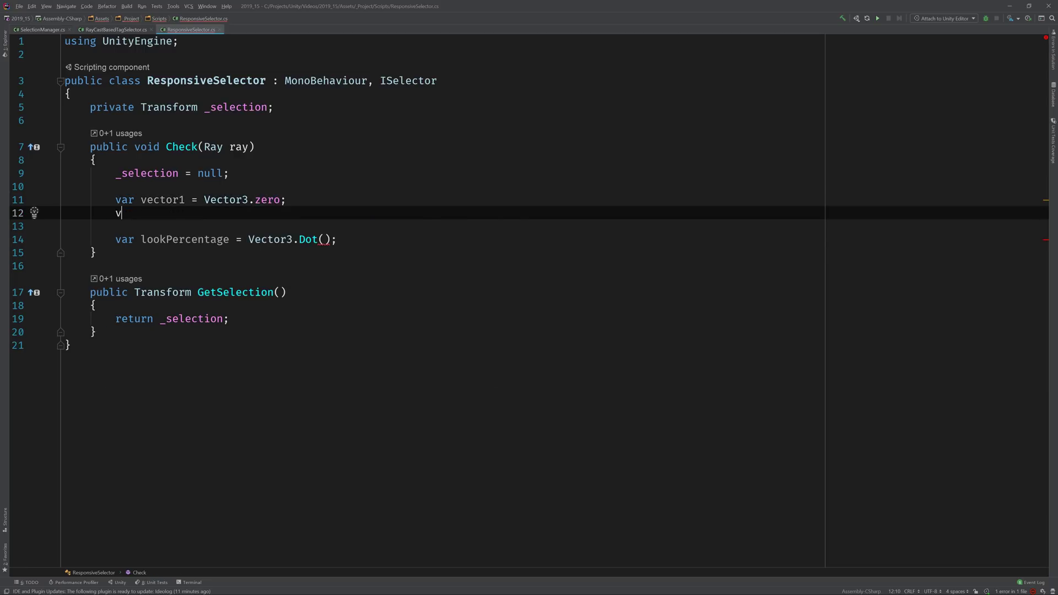
type("ar vector2")
type(" = V")
key("Return")
type(".z")
key("Return")
type(";")
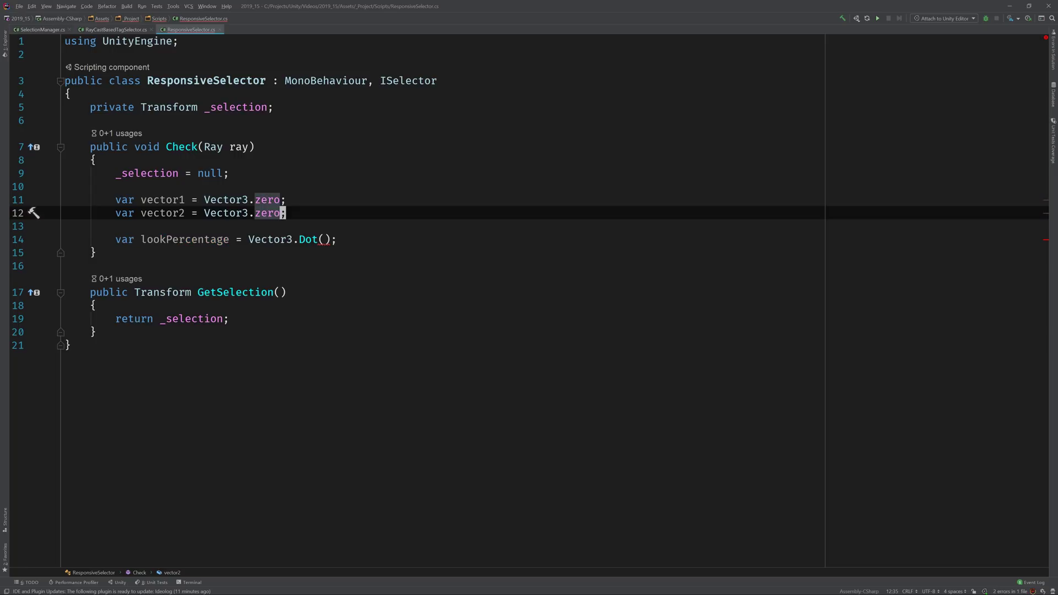
Step: Pass vector1.normalized and vector2.normalized as the Dot arguments
key("Down")
key("Down")
key("Right")
key("Right")
key("Right")
type("v")
key("Return")
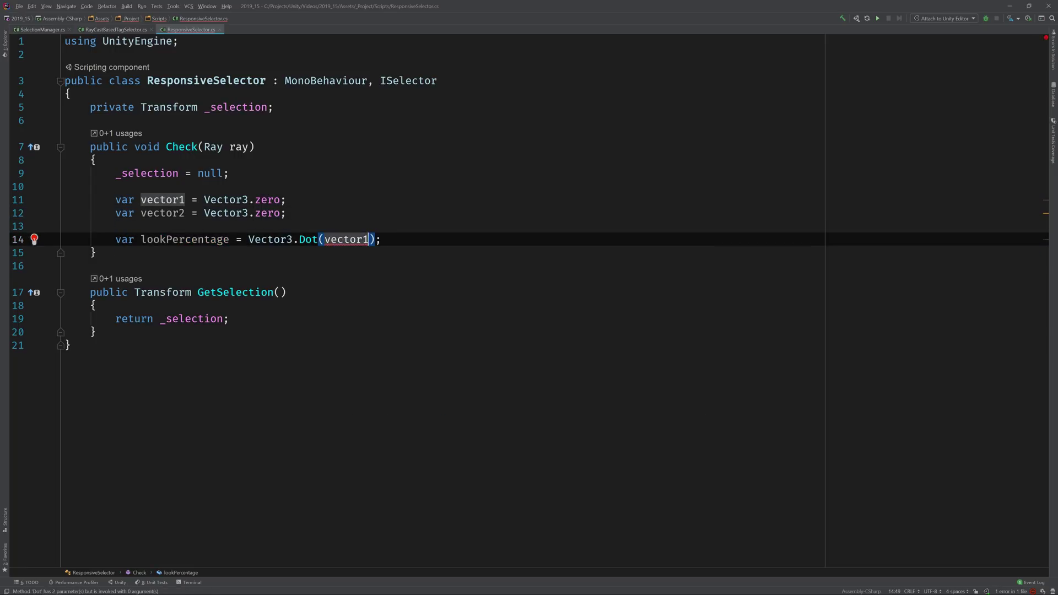
type(", v")
key("Down")
key("Return")
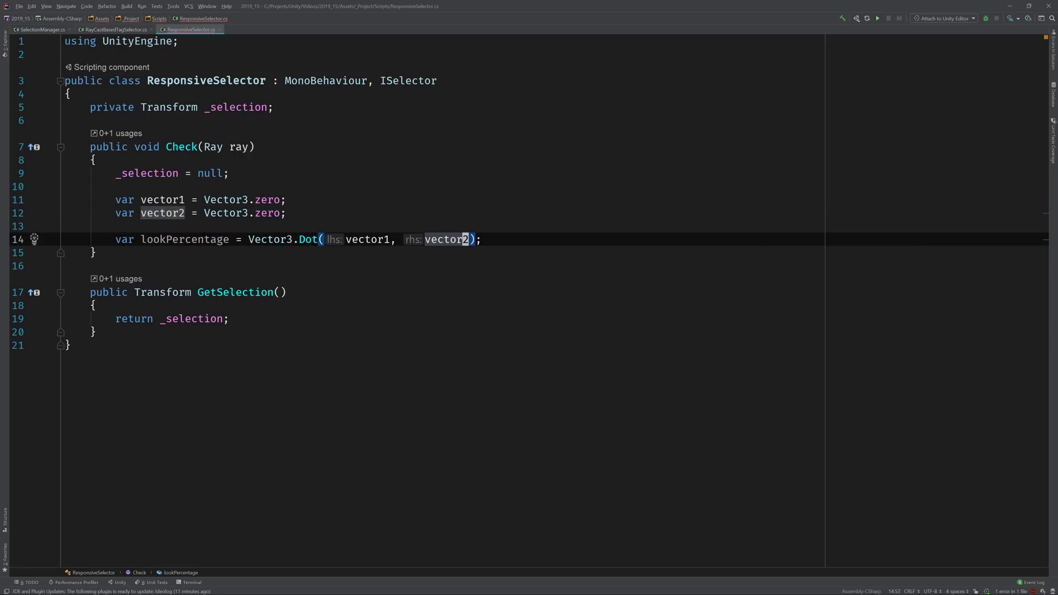
key("ctrl+Left")
key("ctrl+Left")
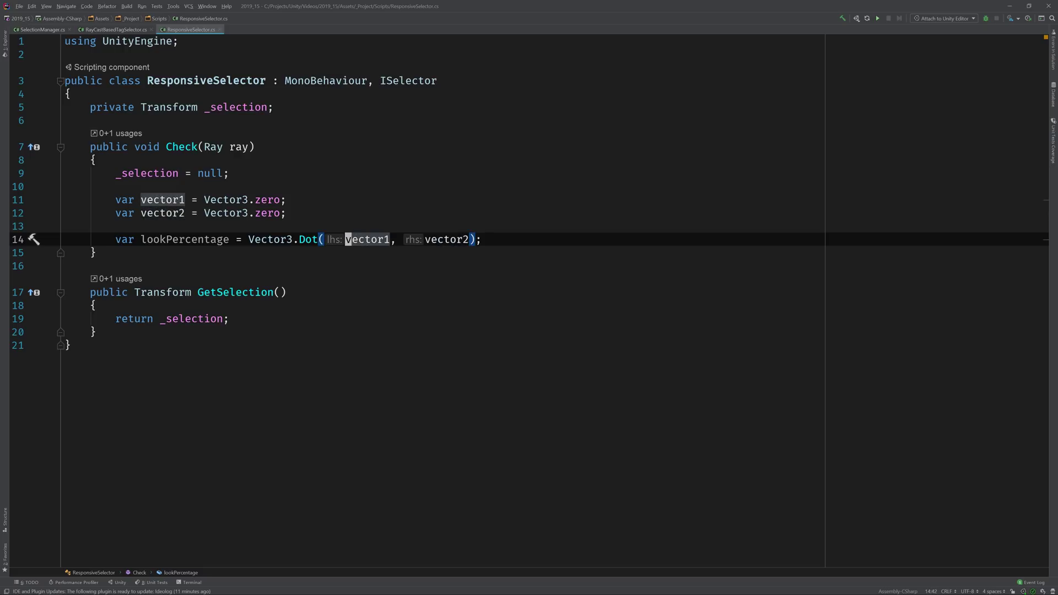
key("ctrl+Right")
type(".n")
key("Return")
key("ctrl+Right")
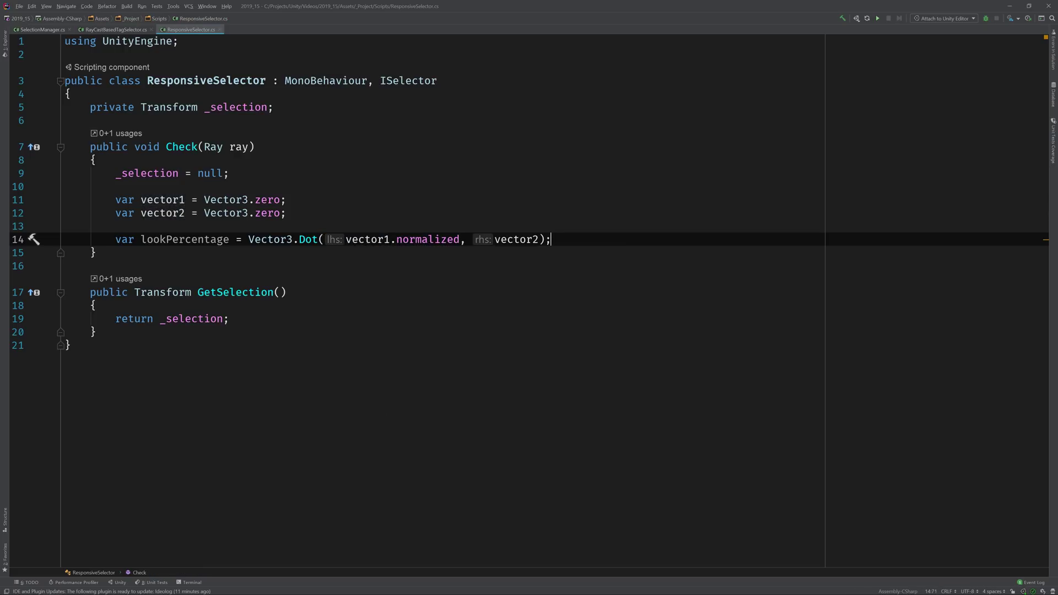
key("ctrl+Right")
type(".n")
key("Return")
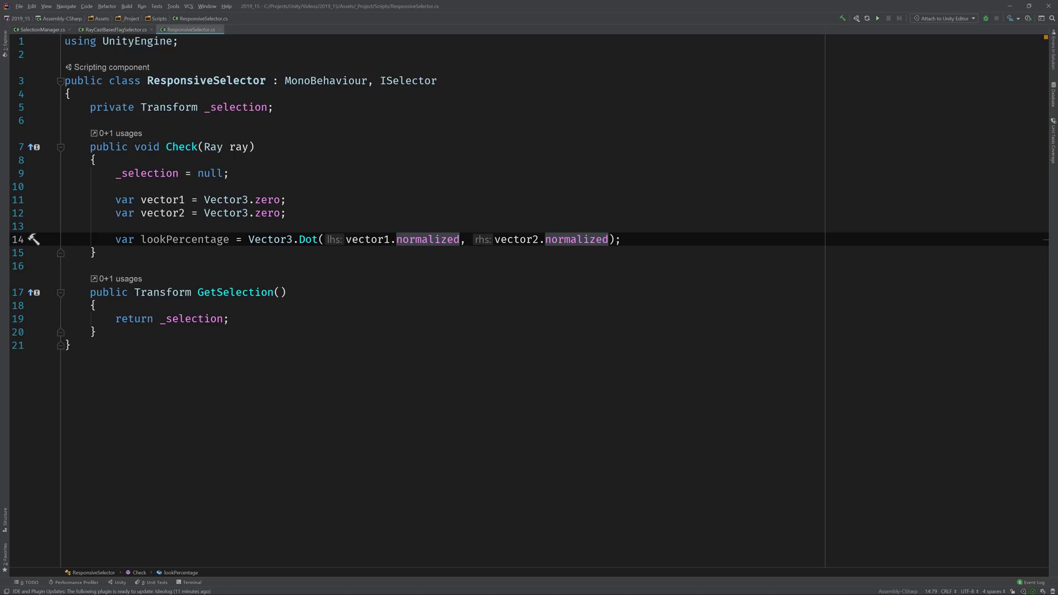
key("Up")
key("Up")
key("Up")
Step: Replace vector1's Vector3.zero value with ray.direction
key("ctrl+Left")
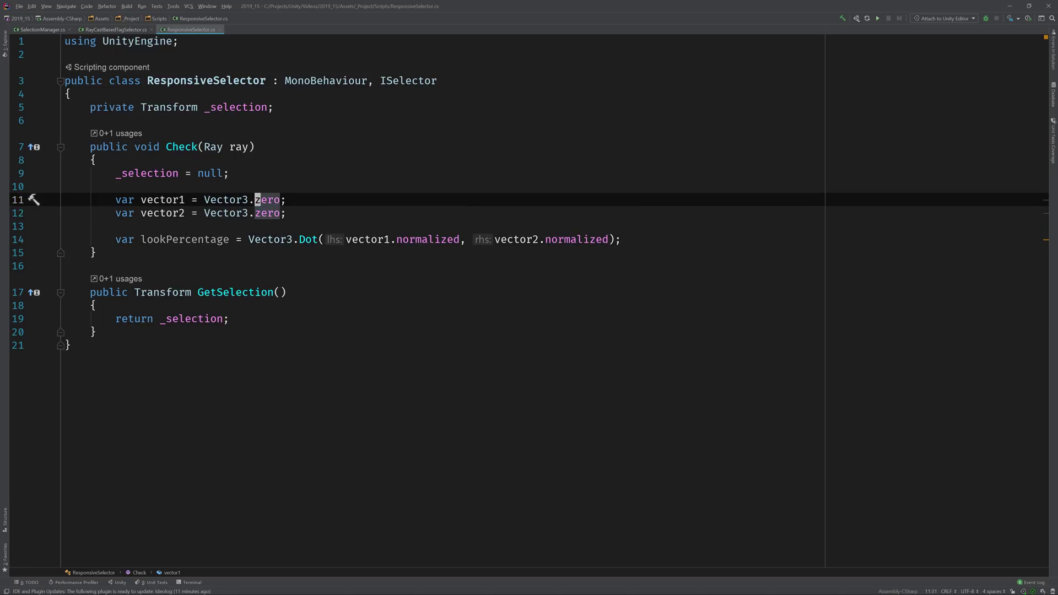
key("ctrl+Left")
key("ctrl+Left")
key("ctrl+Delete")
key("ctrl+Delete")
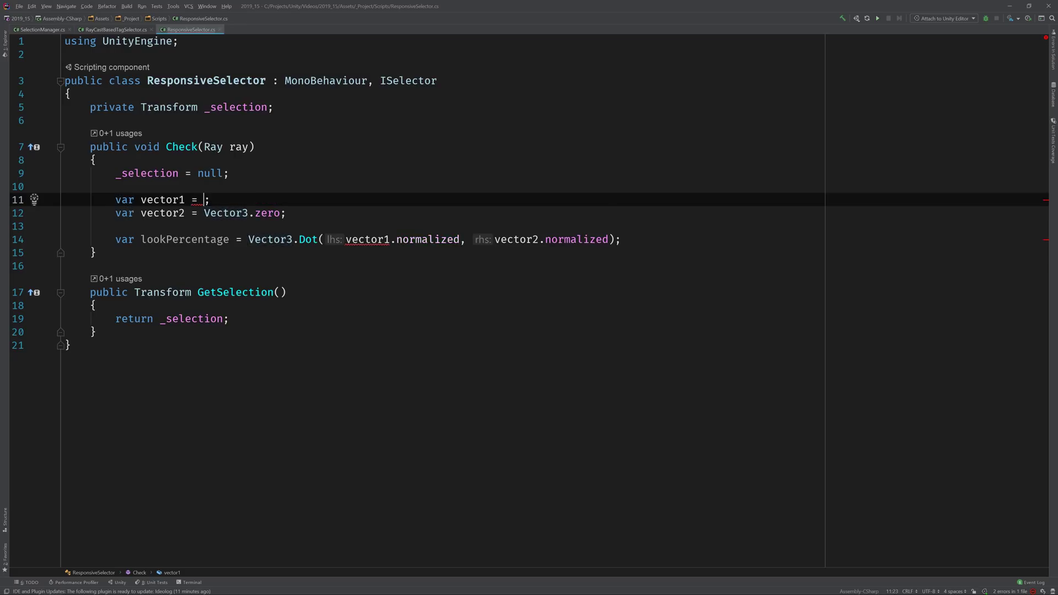
type("ray.")
key("Return")
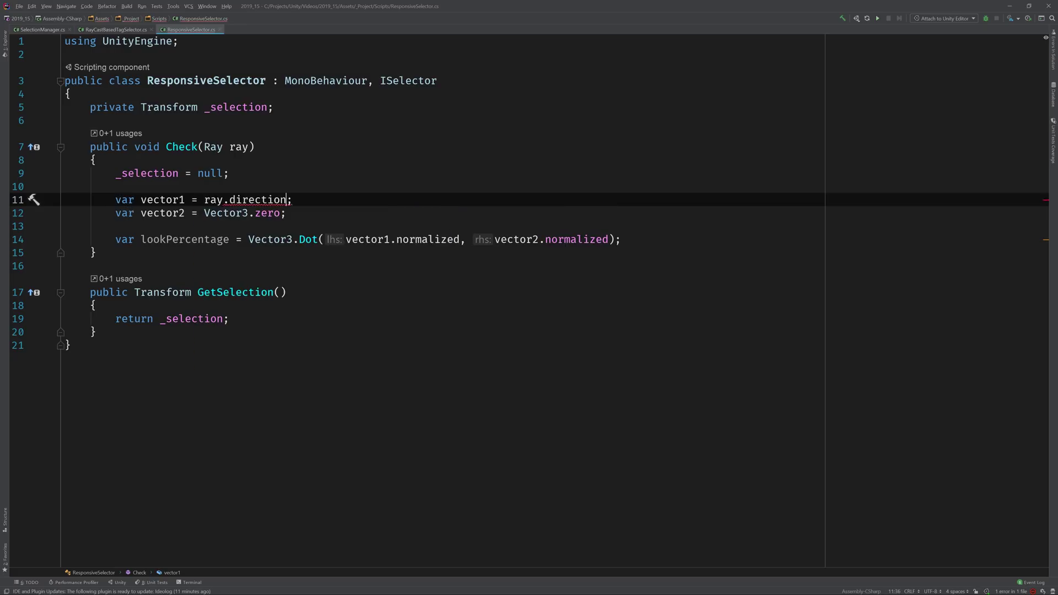
key("Up")
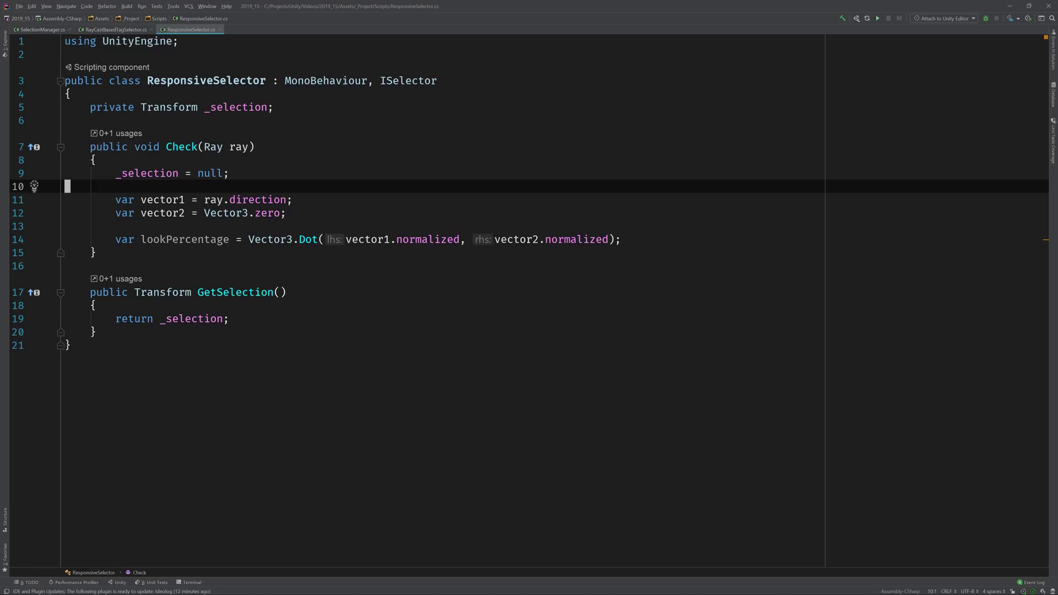
Step: Add a '[SerializeField] private List<Transform> selectables;' field above _selection
key("Up")
key("Up")
key("Up")
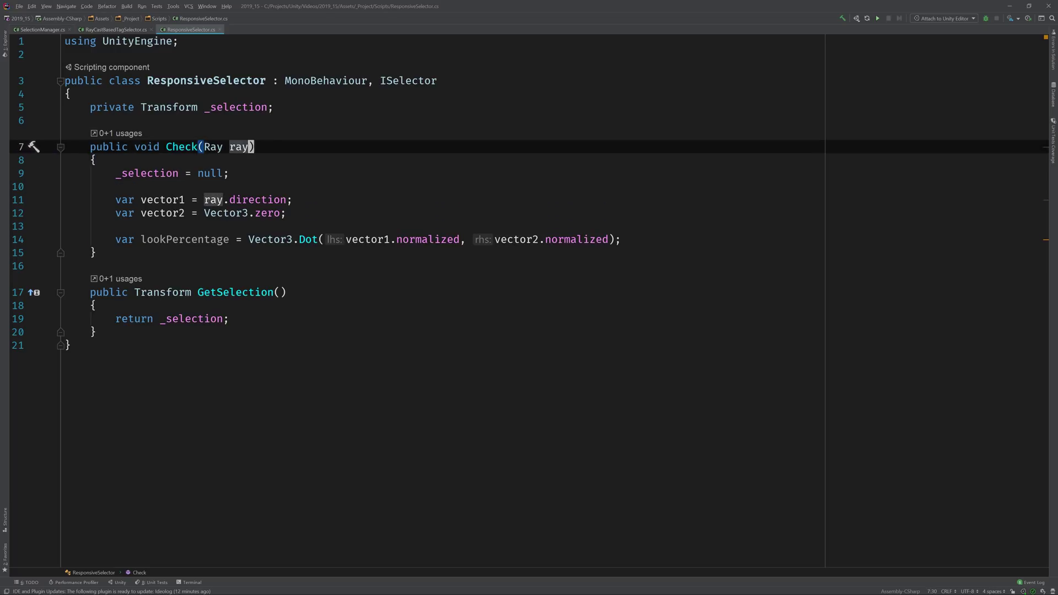
key("Up")
key("Up")
key("ctrl+alt+Return")
key("ctrl+alt+Return")
type("[se")
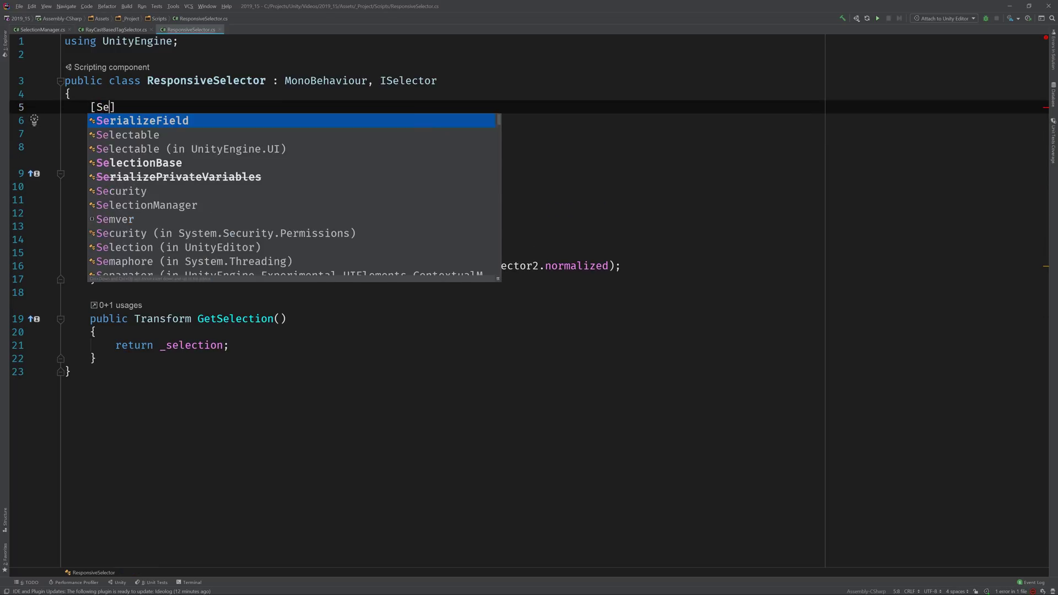
key("Return")
type("pri")
key("Return")
type("List")
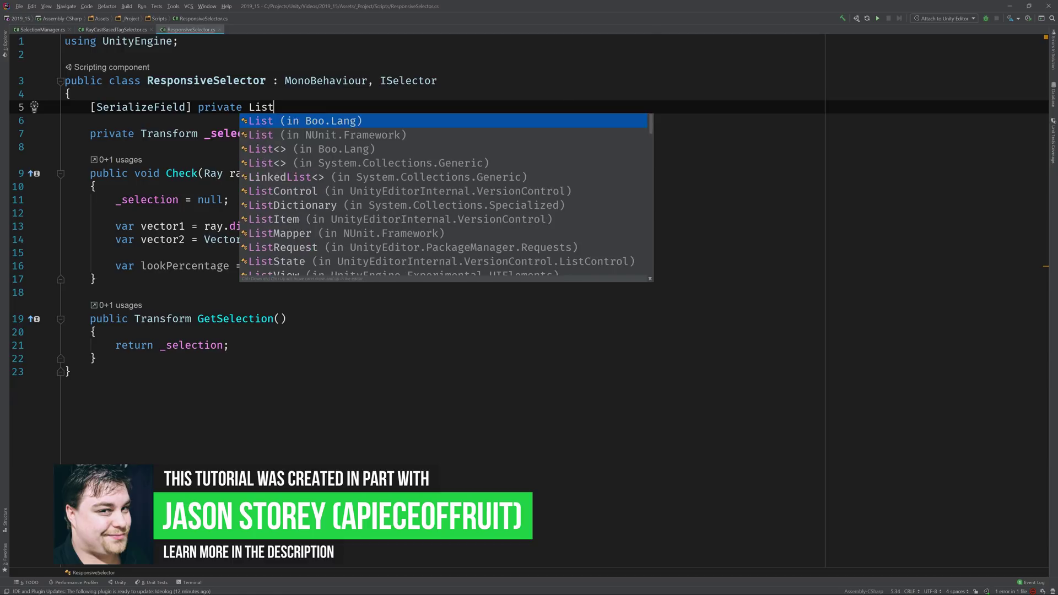
type("<Trans")
key("Return")
type(">")
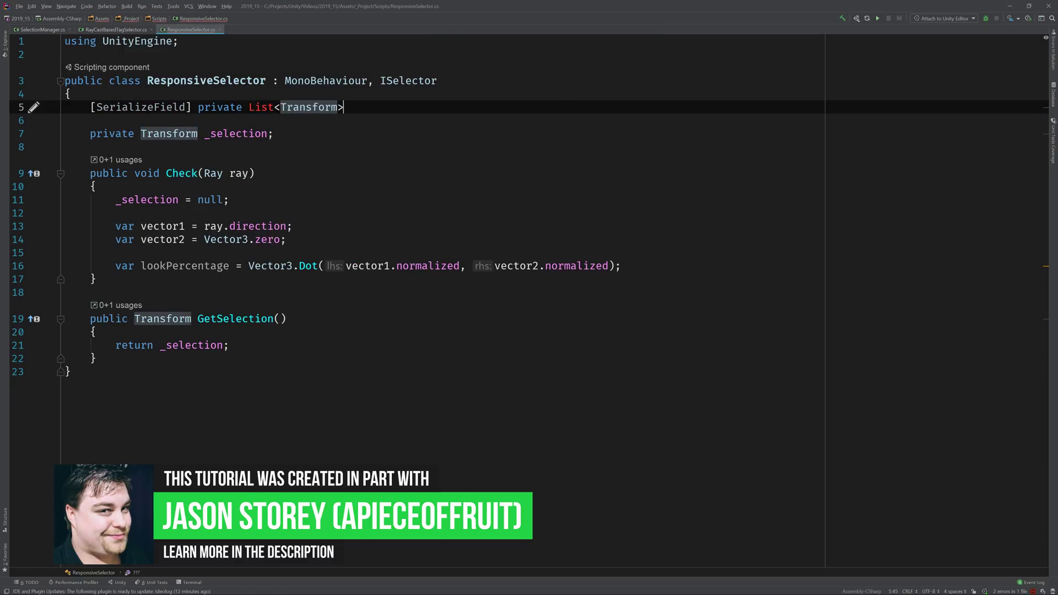
type(" _")
key("BackSpace")
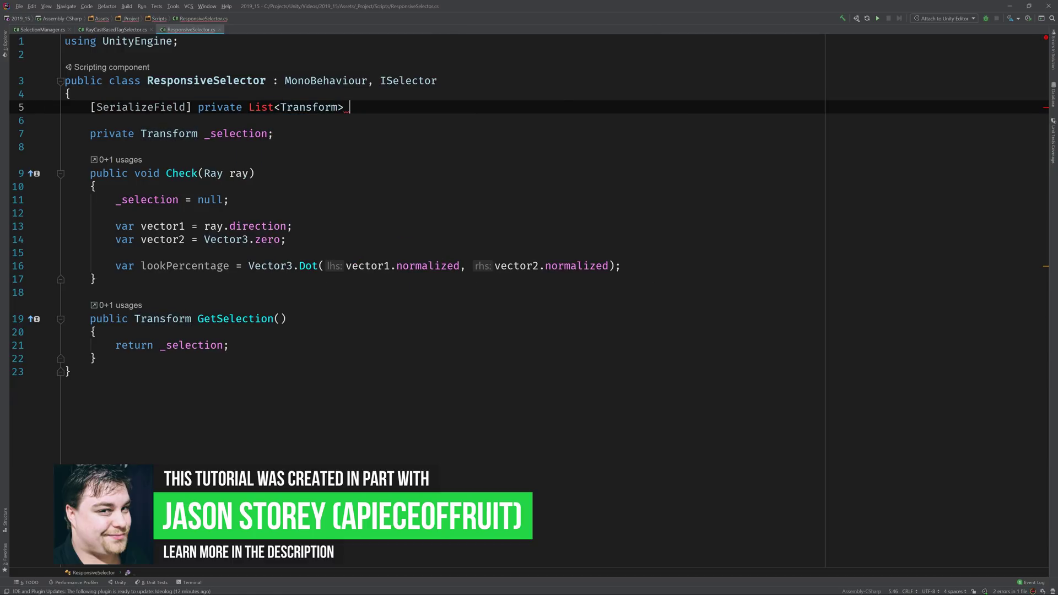
type("select")
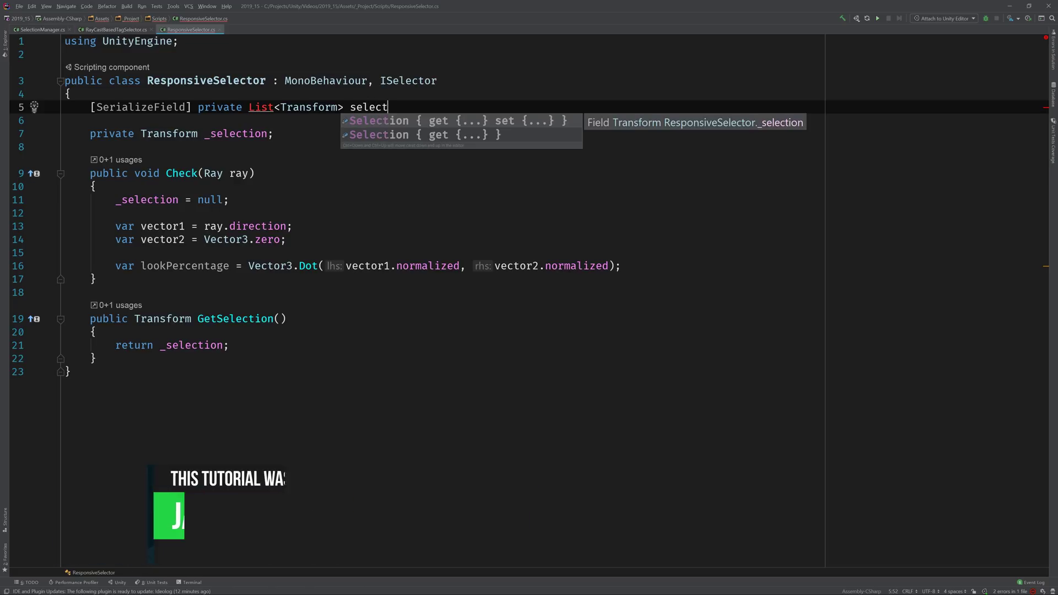
type("able;")
key("Left")
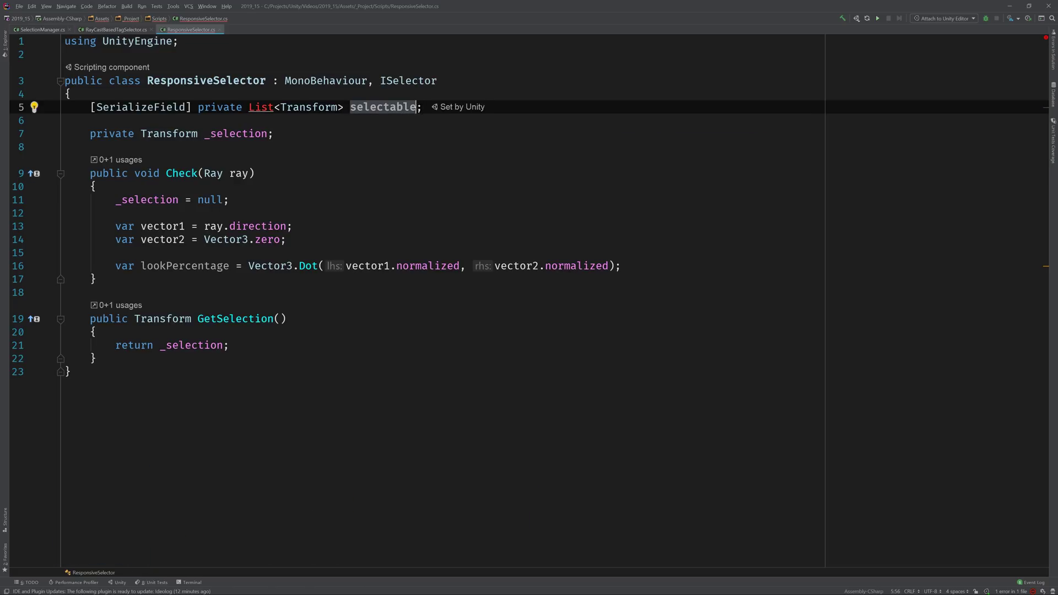
type("s")
Step: Import System.Collections.Generic so List resolves
key("ctrl+Left")
key("ctrl+Left")
key("Left")
key("Left")
key("alt+Return")
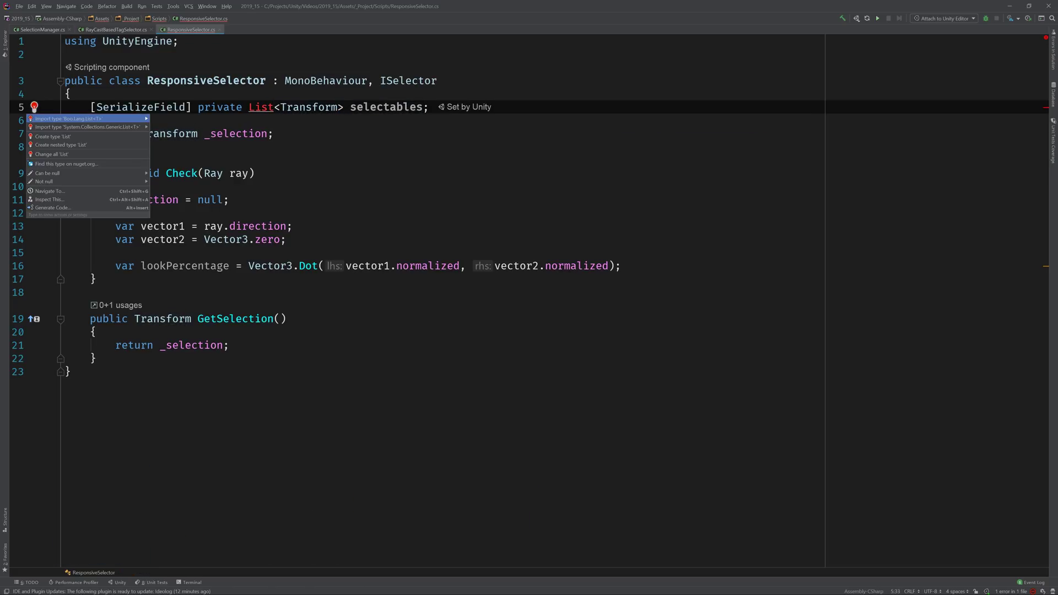
key("Return")
key("Down")
key("Down")
key("Down")
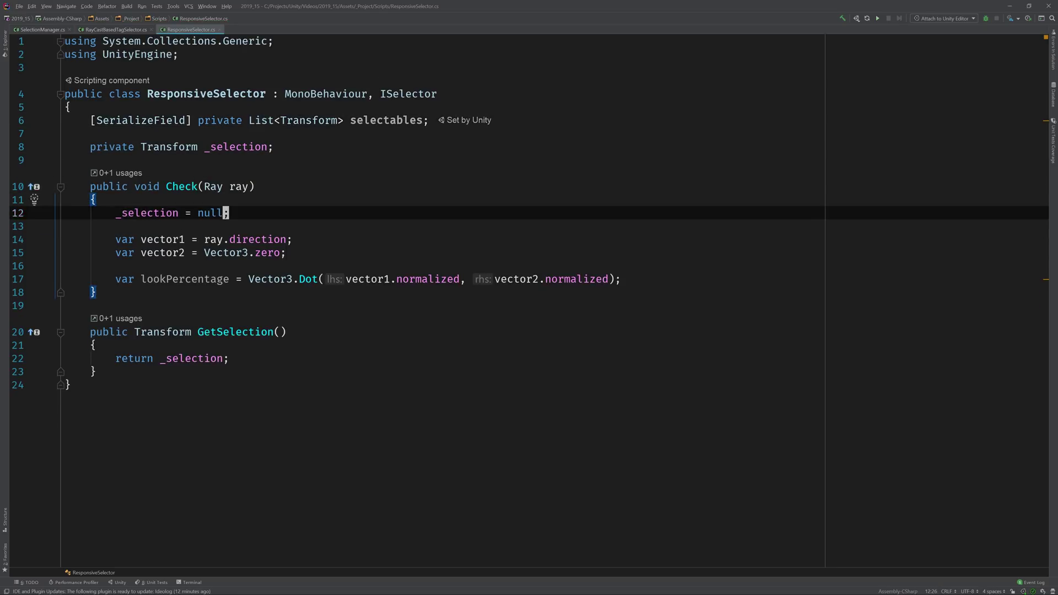
triple_click(271, 239)
Step: Wrap the vector and lookPercentage lines in a for loop bounded by selectables.Count
left_click_drag(271, 240, 270, 278)
key("alt+Return")
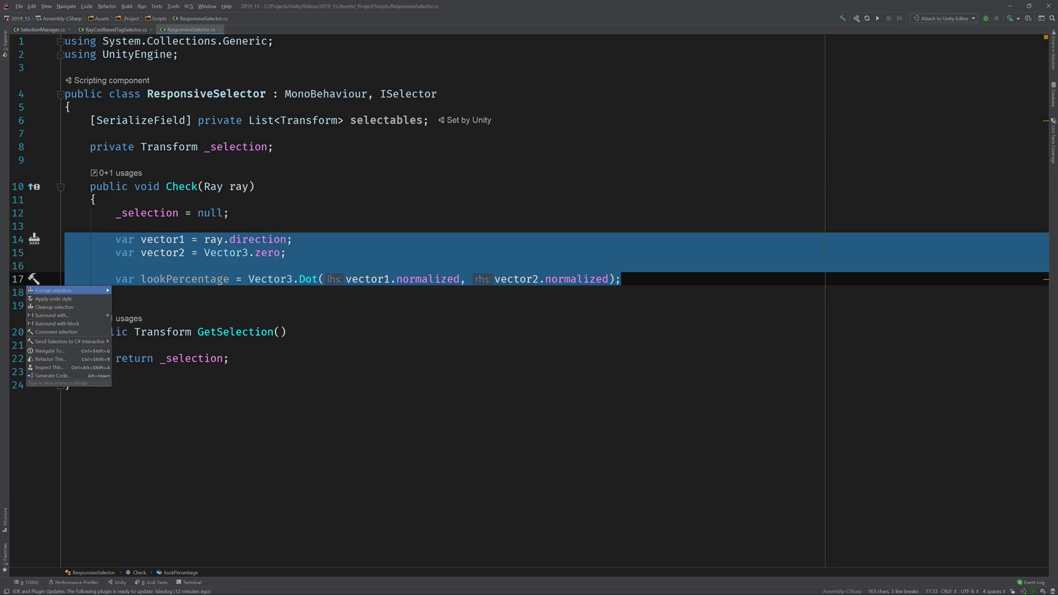
key("Down")
key("Down")
key("Down")
key("Right")
key("Down")
key("Down")
key("Down")
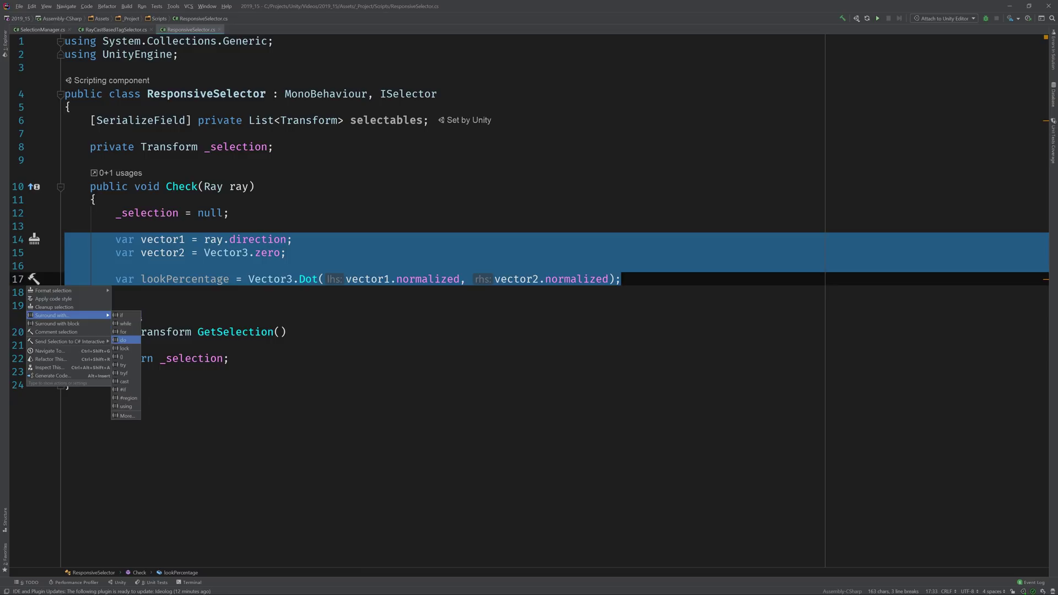
key("Up")
key("Return")
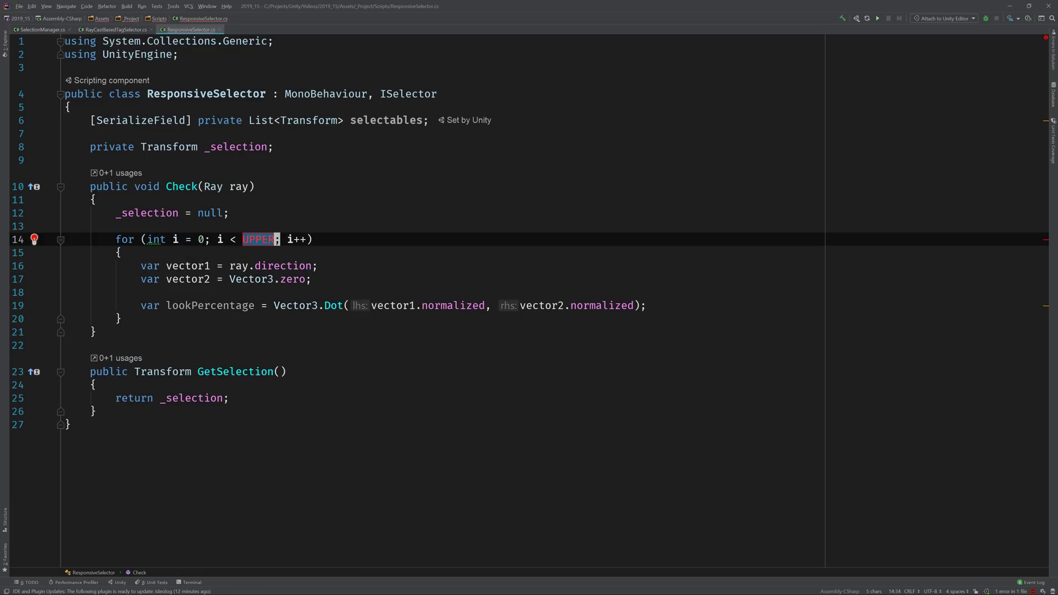
key("BackSpace")
type("selectab")
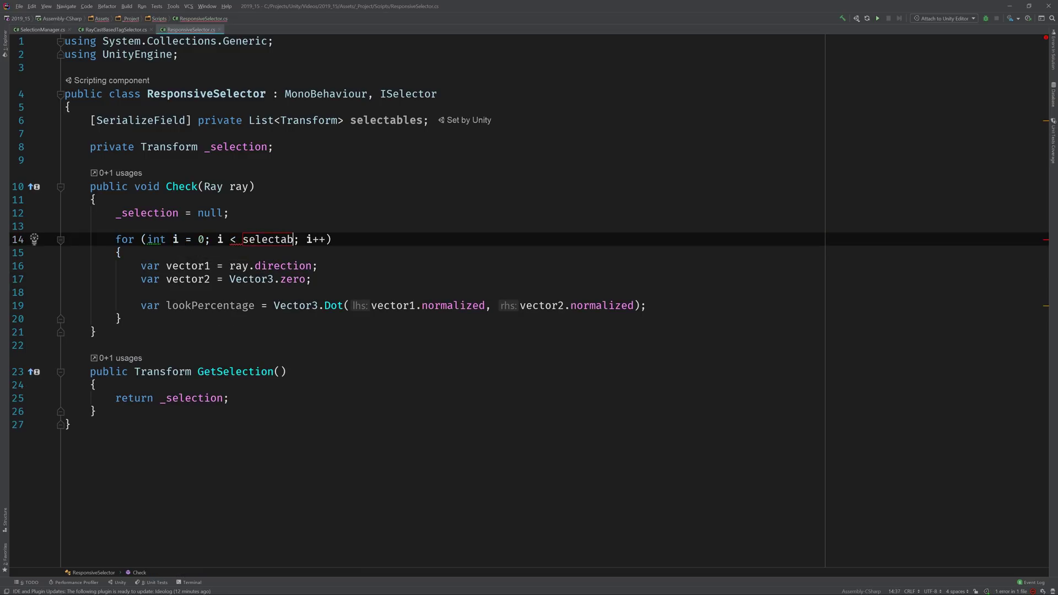
type("les.C")
key("Return")
key("Escape")
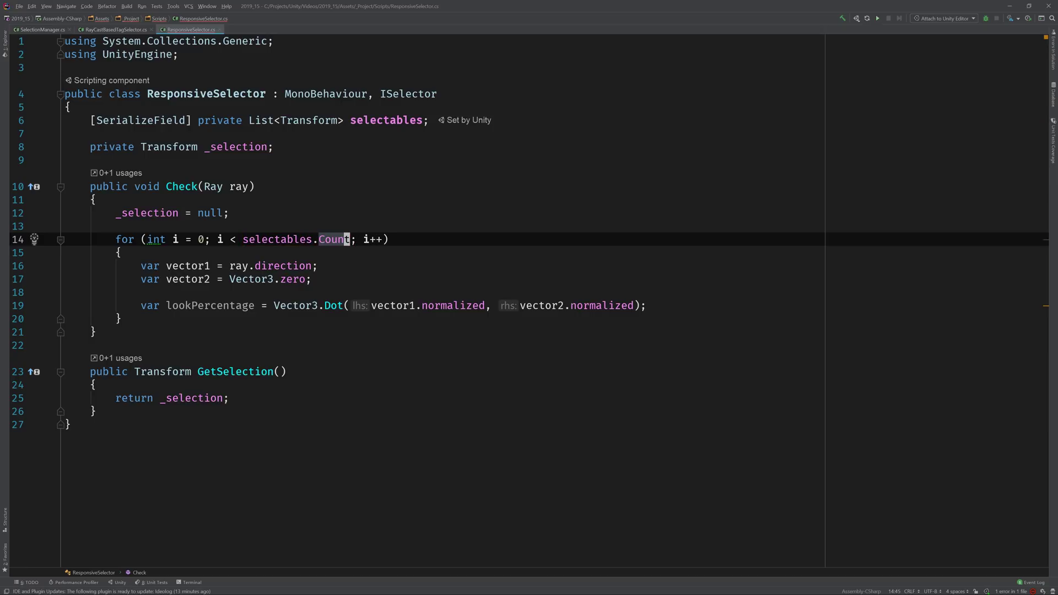
Step: Replace Vector3.zero so vector2 becomes selectables[i].position - ray.origin
key("Down")
key("Down")
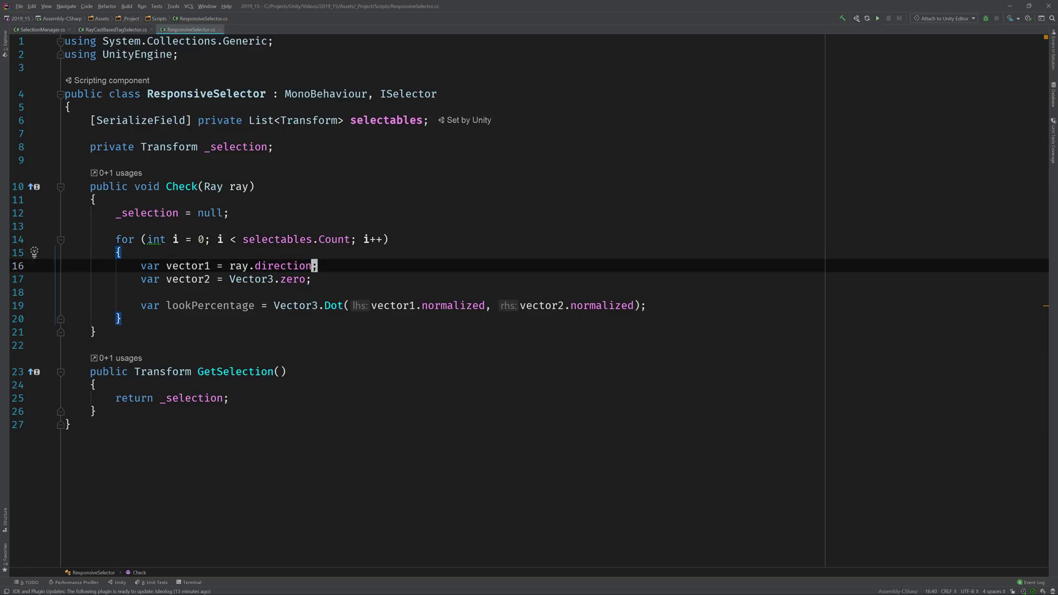
key("Down")
key("Down")
key("Up")
key("ctrl+Left")
key("ctrl+Left")
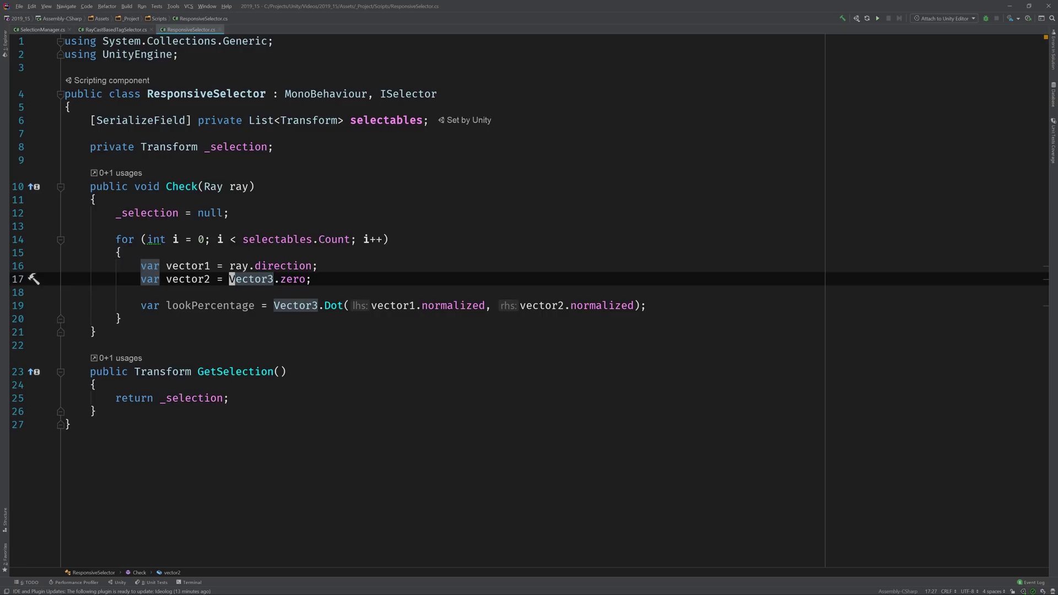
key("ctrl+Delete")
key("ctrl+Delete")
key("ctrl+Delete")
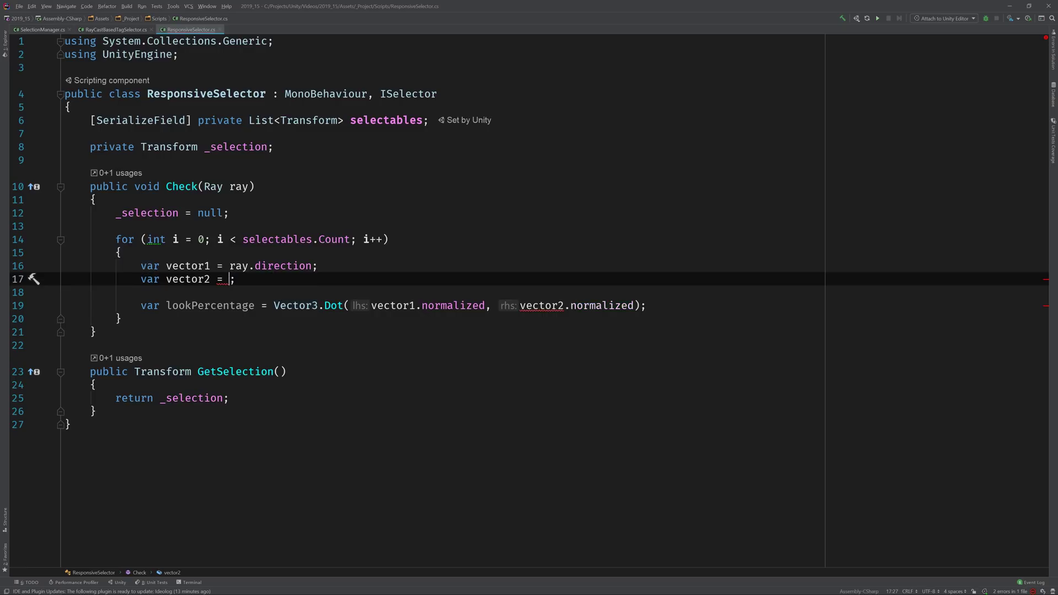
type("sel")
key("Return")
type("[i]")
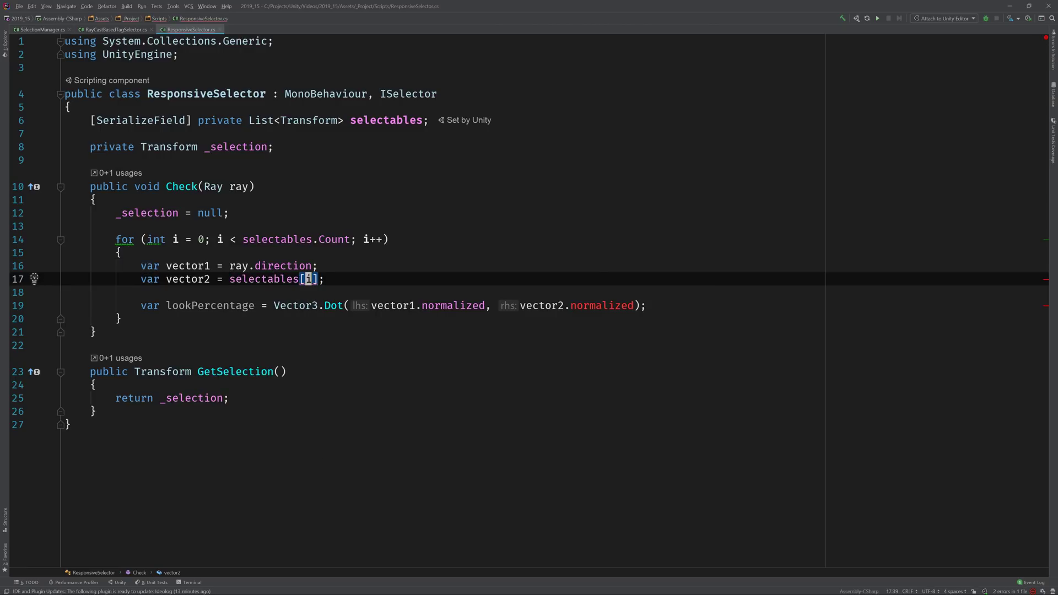
type(".")
key("Return")
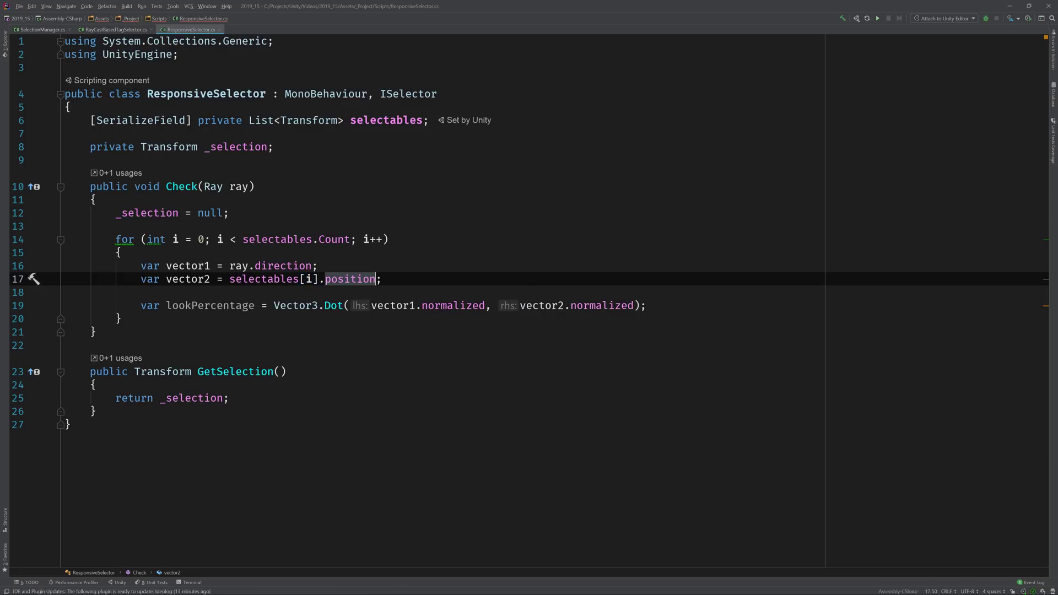
type("- ray.")
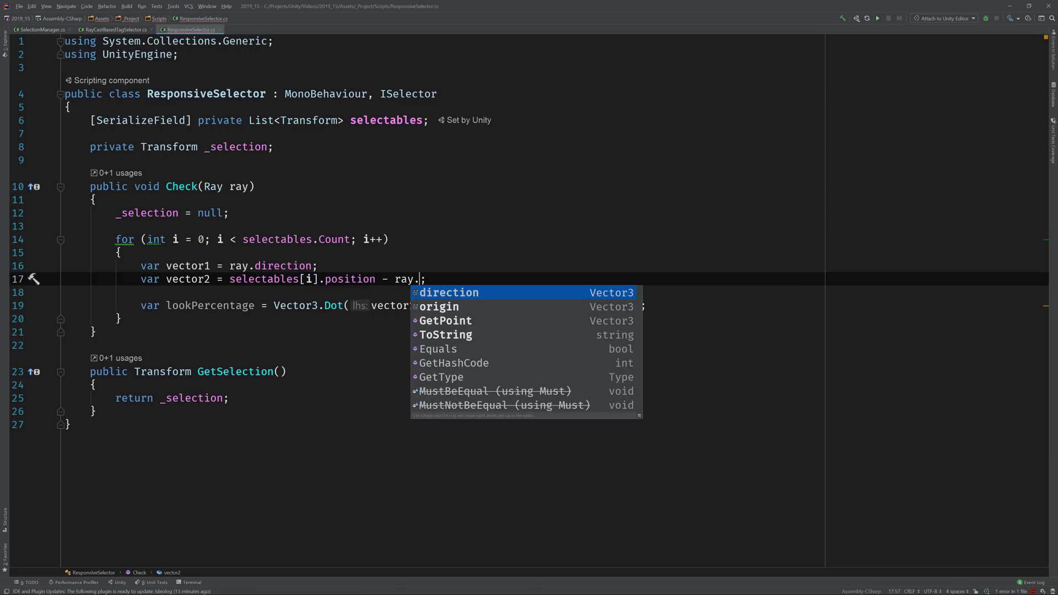
type("or")
key("Return")
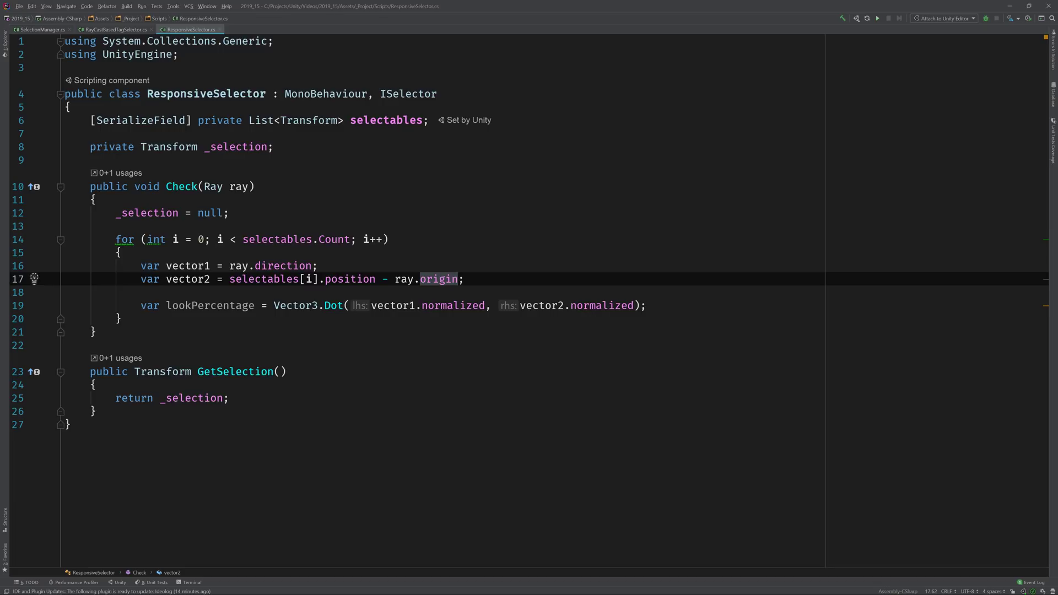
Step: Check Selectable.cs, then change the selectables field from List<Transform> to List<Selectable>
key("ctrl+t")
type("S")
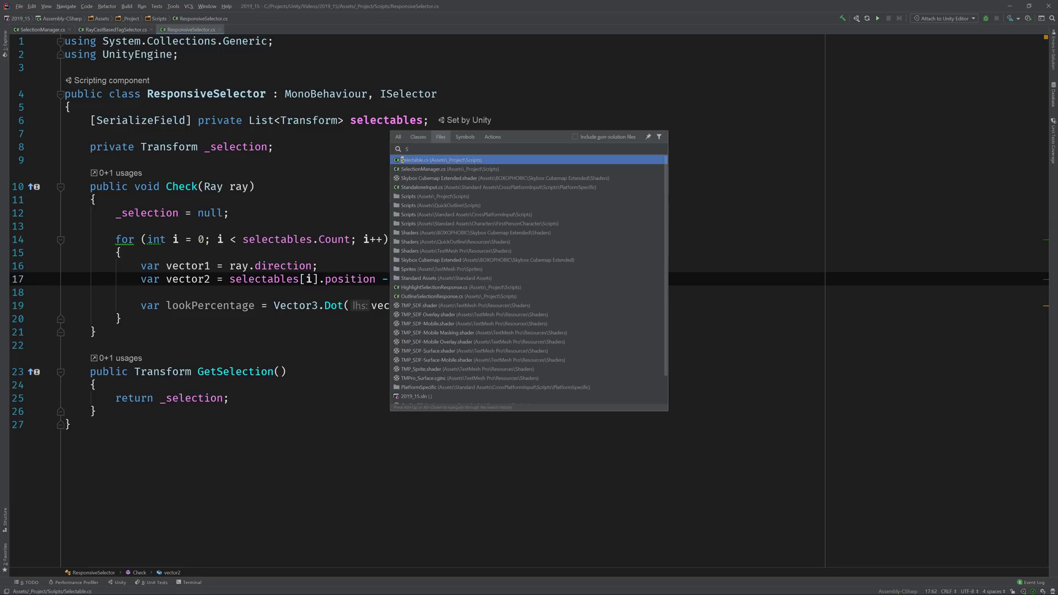
key("Return")
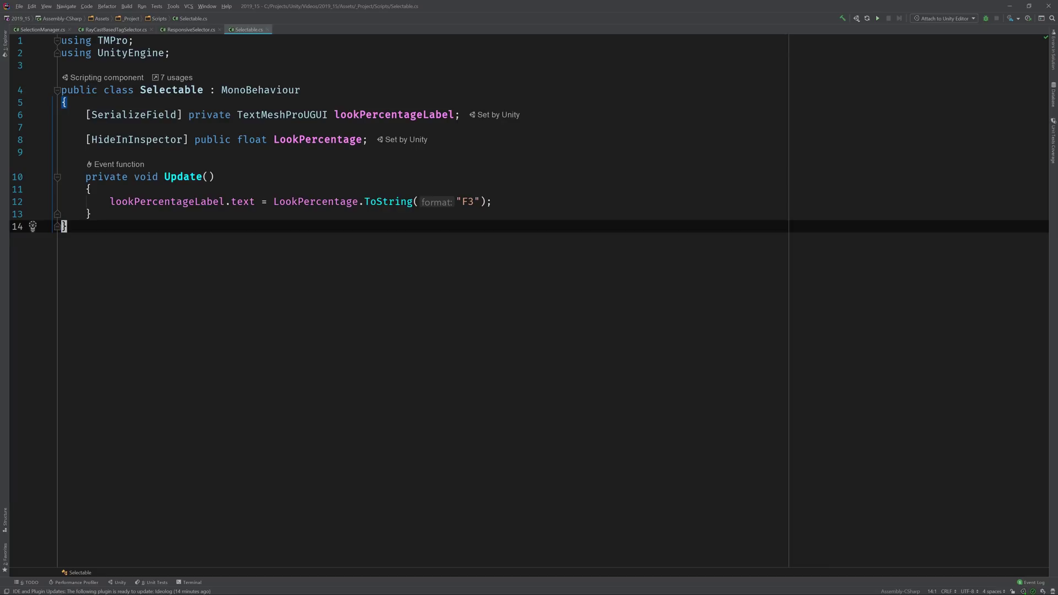
key("ctrl+Tab")
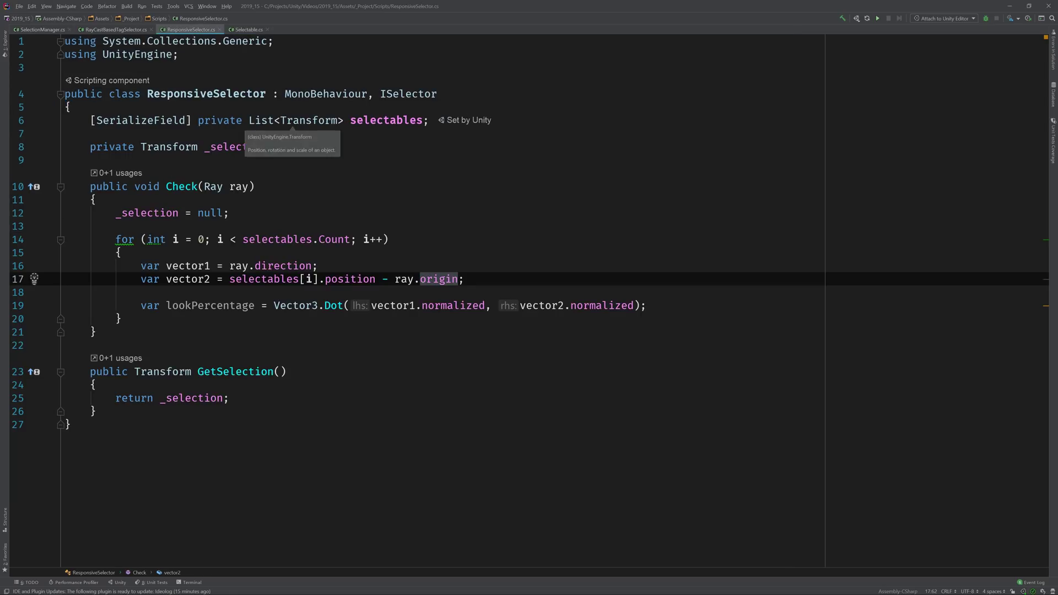
left_click(287, 120)
double_click(288, 121)
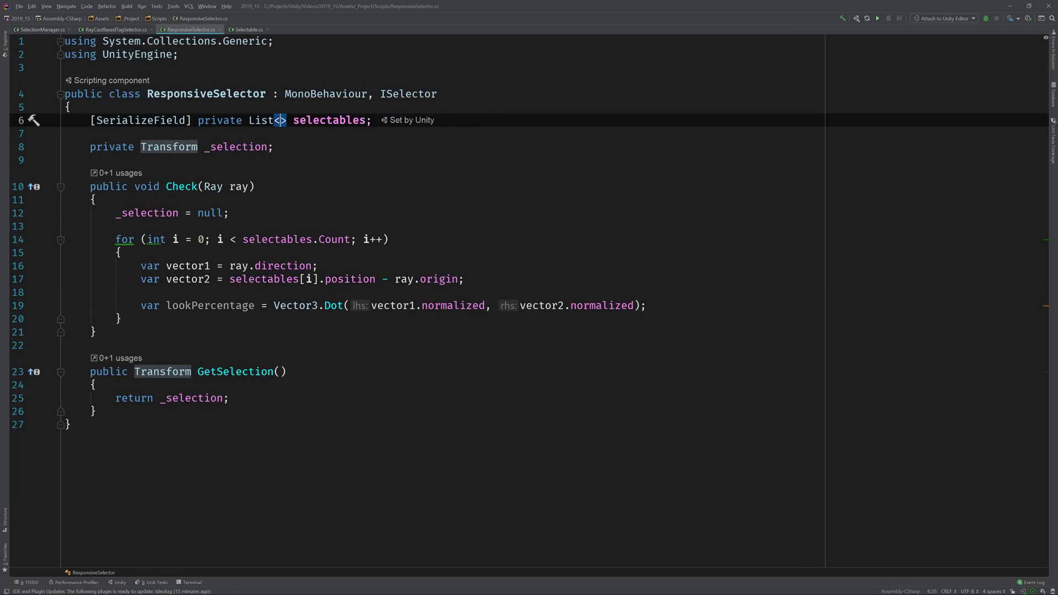
type("S")
key("Return")
key("Down")
Step: Make vector2 use selectables[i].transform.position
key("Down")
key("Down")
key("Down")
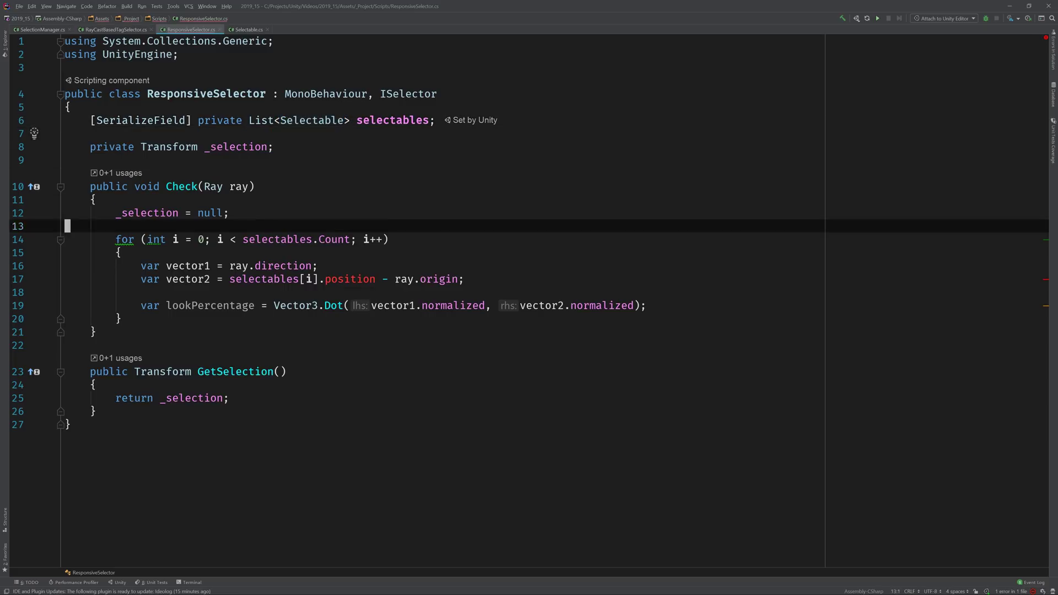
key("Down")
key("Down")
key("Down")
type(".")
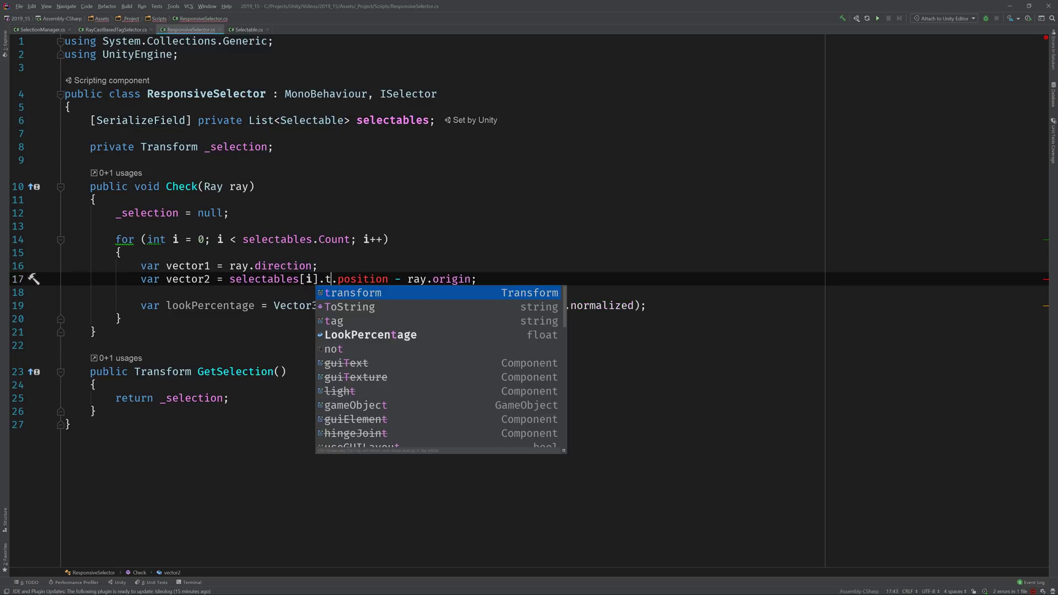
key("Return")
key("Down")
key("Down")
Step: Add selectables[i].LookPercentage = lookPercentage; below the dot product and save the script
key("End")
key("Return")
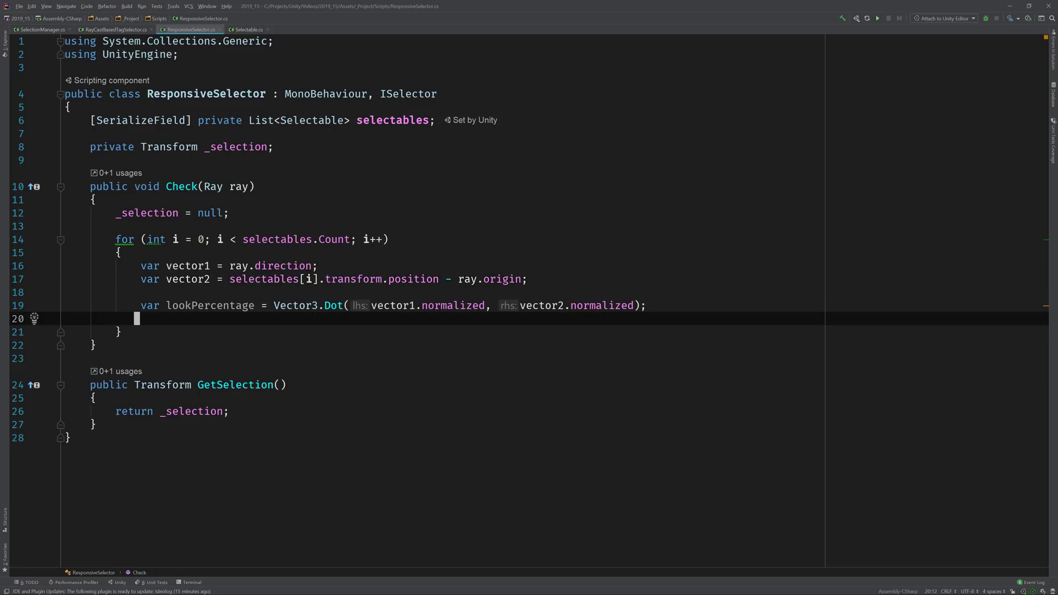
key("Return")
type("se")
key("Return")
type("[")
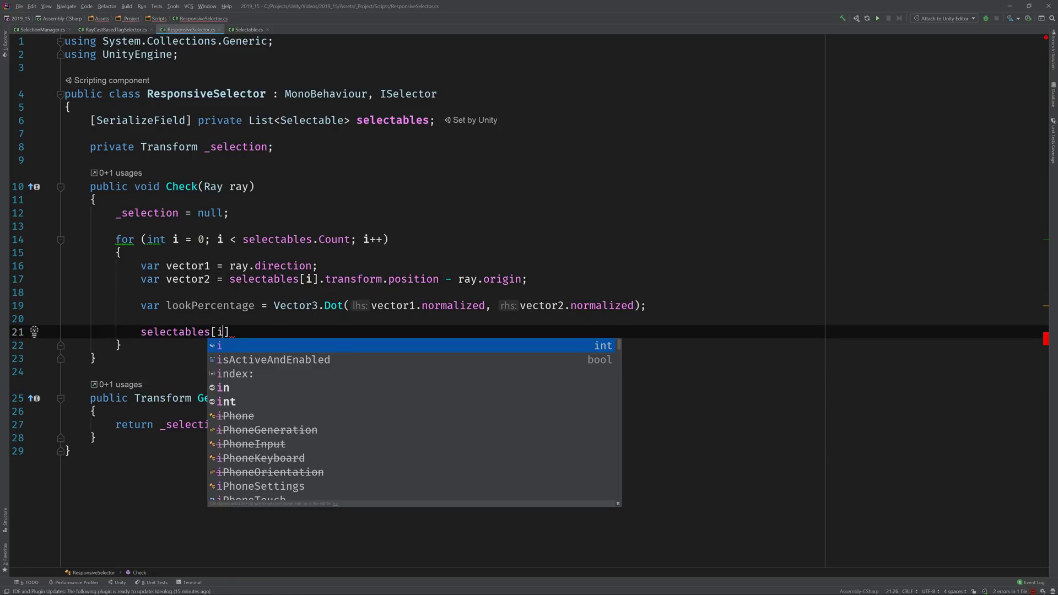
type("i].")
key("Return")
type("= ")
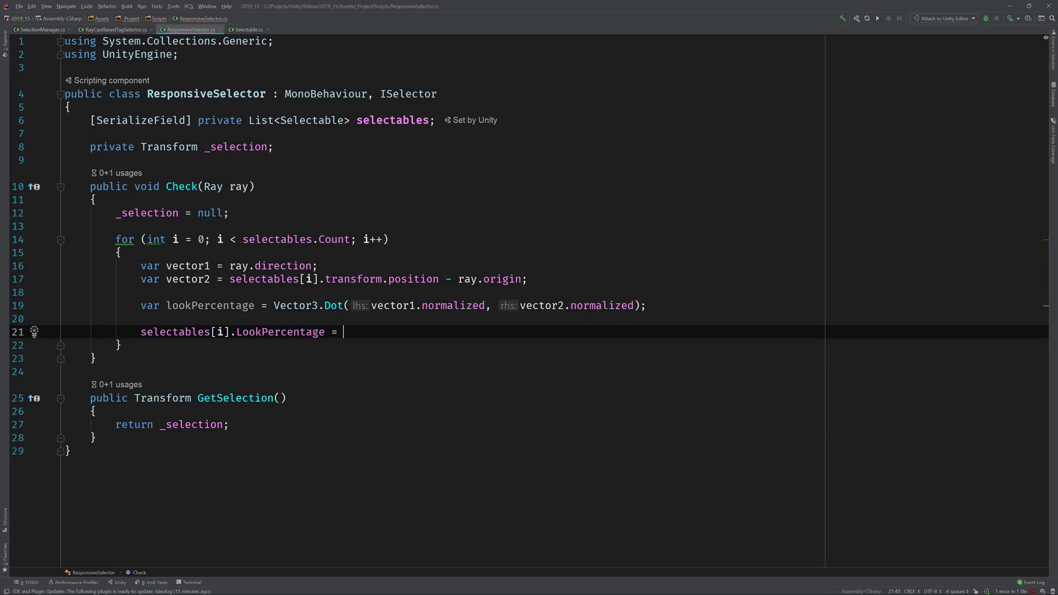
type("l")
key("Return")
type(";")
key("Escape")
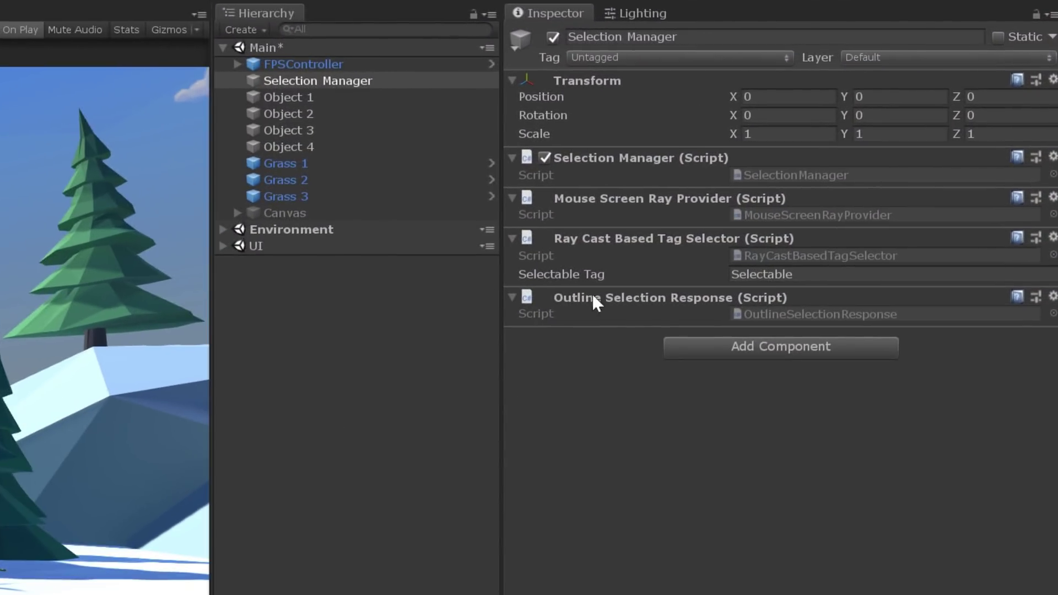
Step: Activate the Canvas object in the Inspector, then reselect Selection Manager
left_click(336, 218)
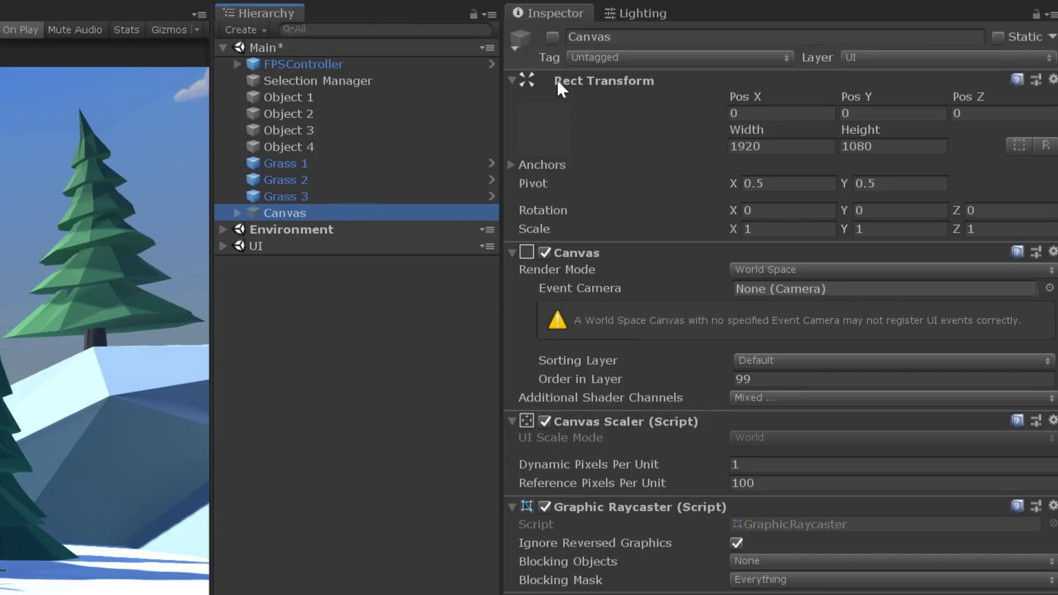
left_click(554, 37)
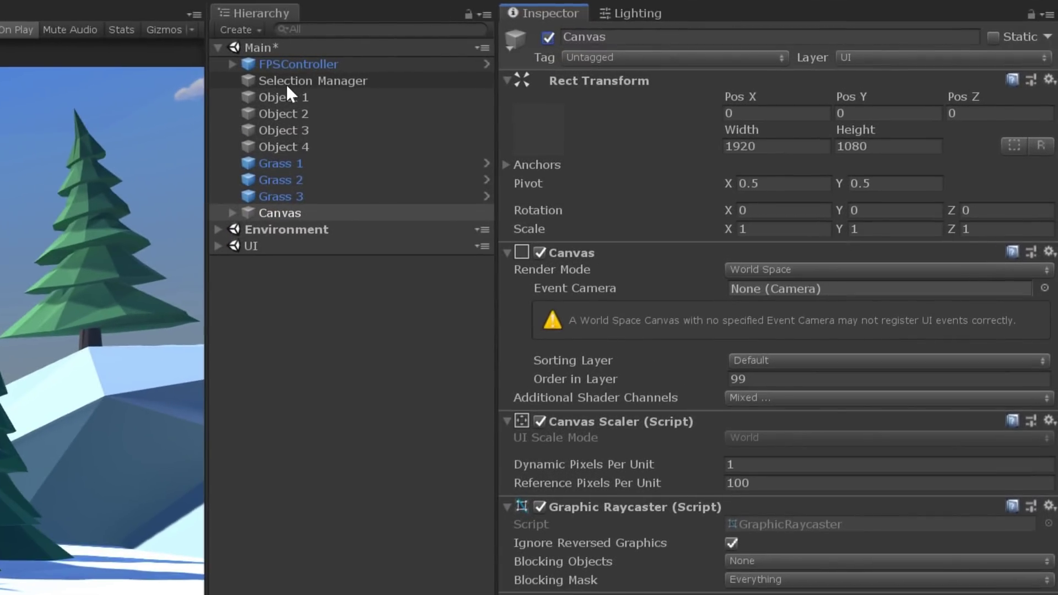
left_click(286, 84)
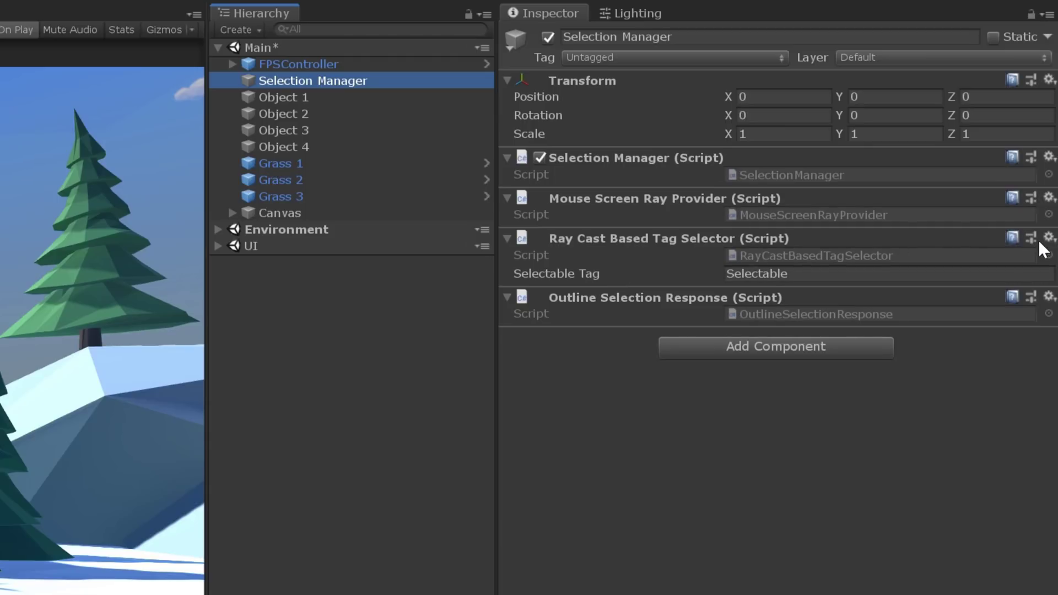
Step: Replace the ray cast tag selector component with a Responsive Selector component
left_click(1048, 239)
left_click(934, 284)
left_click(786, 291)
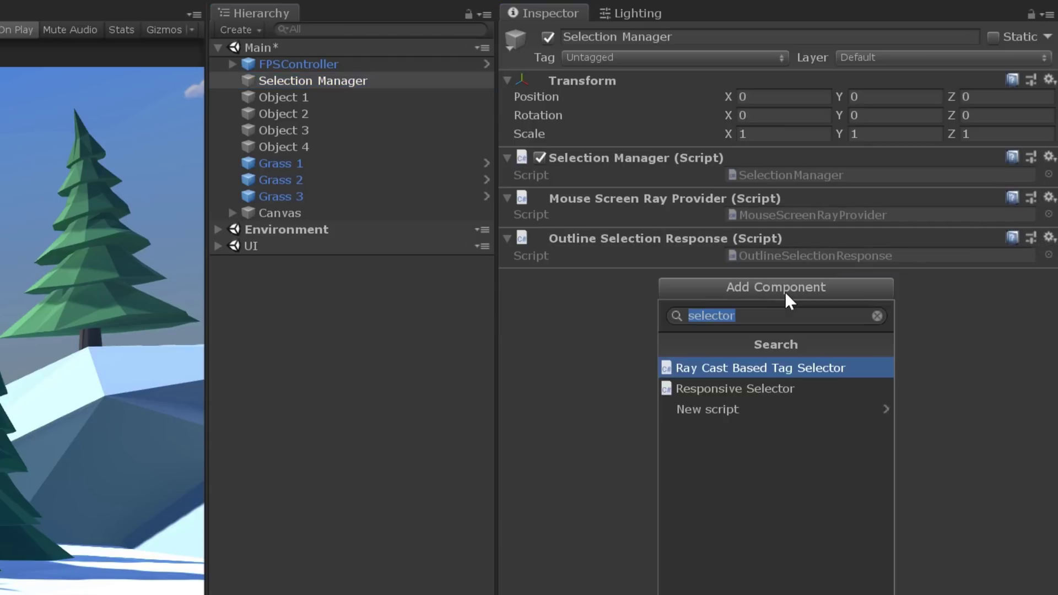
left_click(724, 386)
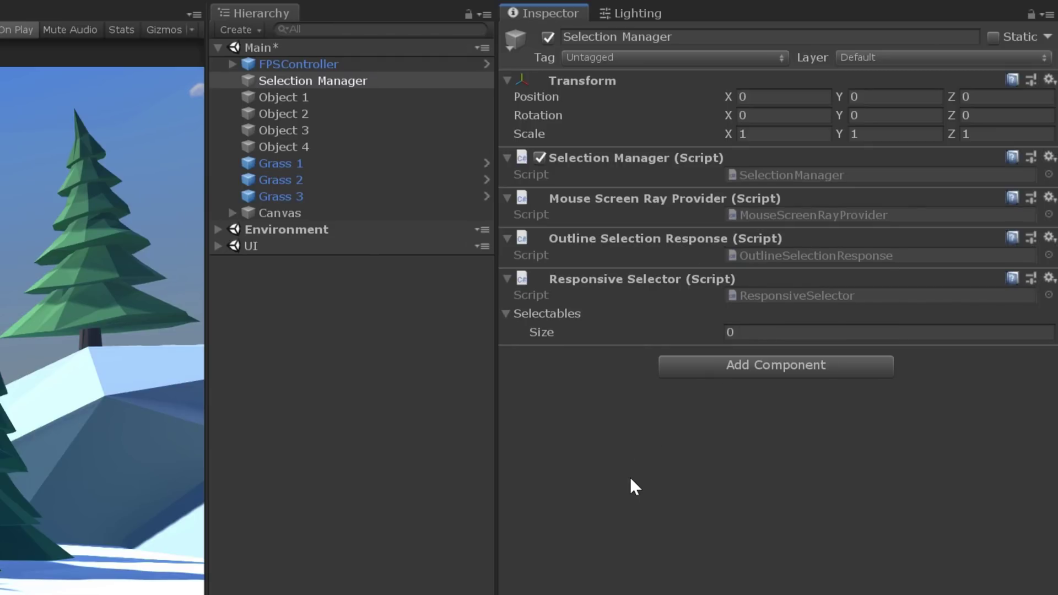
Step: Lock the Inspector and drag Object 1 through Grass 3 onto the Selectables list
left_click(1030, 15)
left_click(329, 98)
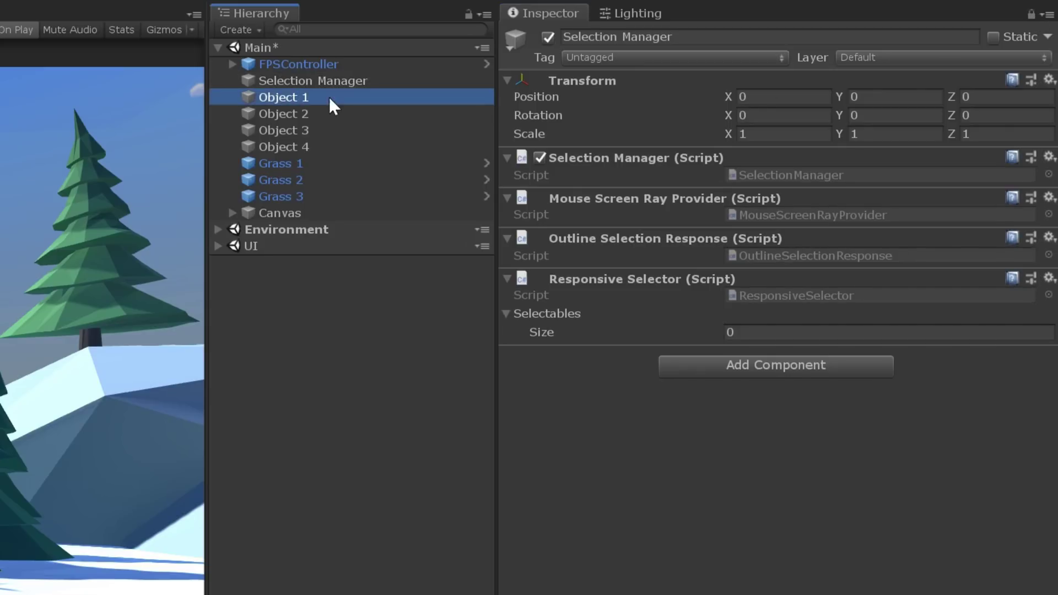
left_click(288, 192, "shift")
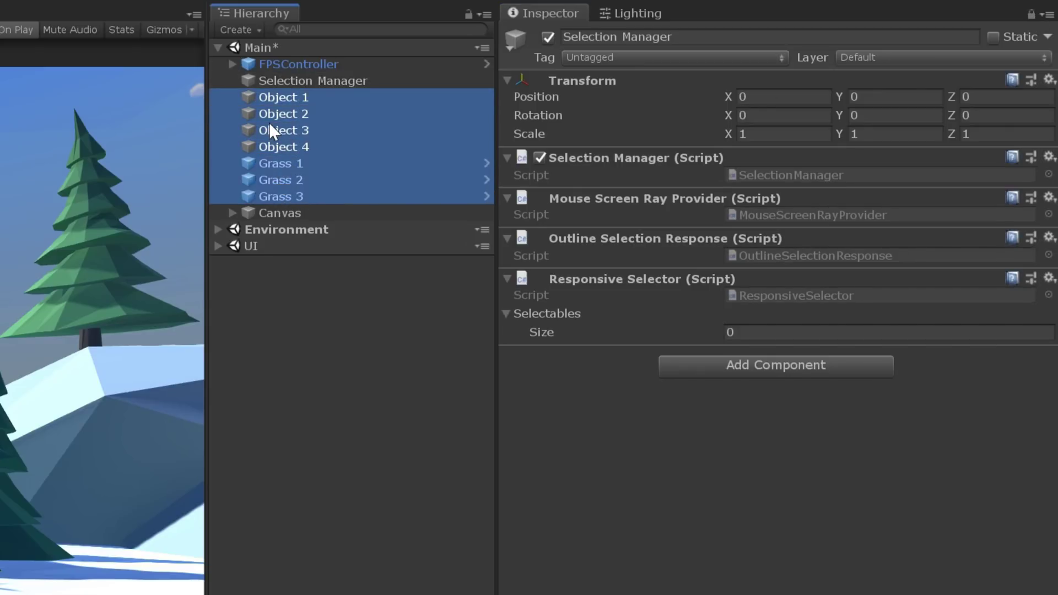
mouse_move(269, 123)
left_mouse_down()
mouse_move(381, 213)
mouse_move(545, 314)
left_mouse_up()
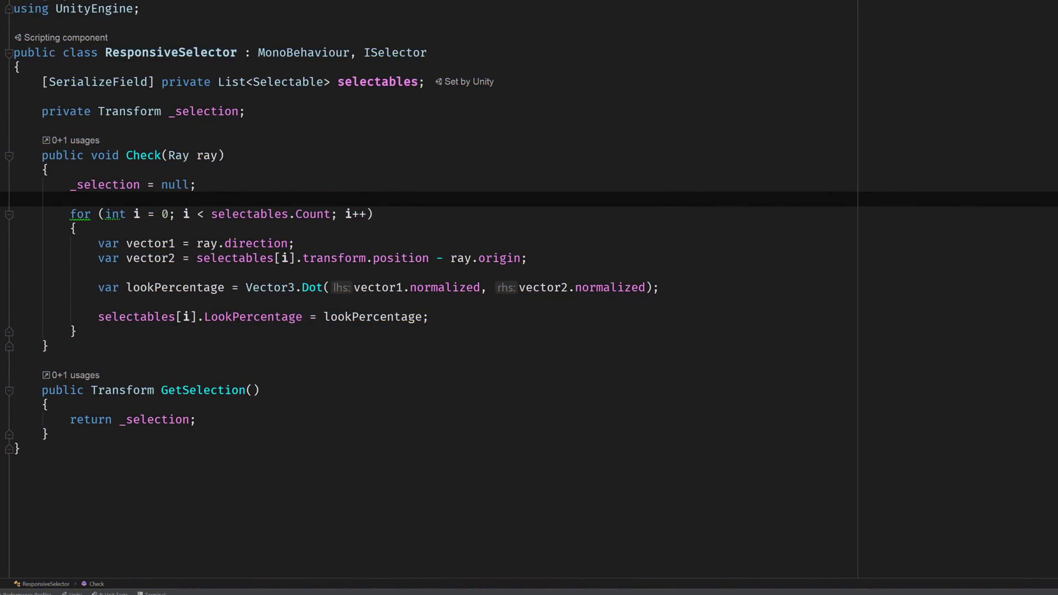
Step: Declare a [SerializeField] private float threshold field below selectables
key("Up")
key("Up")
key("Up")
key("Up")
key("Up")
key("End")
key("Return")
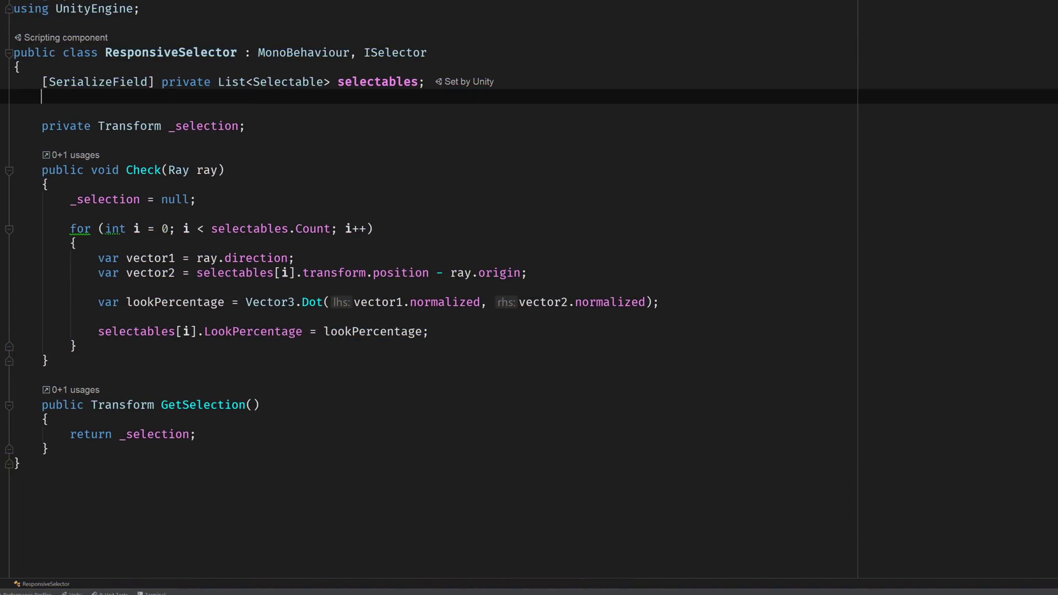
key("Return")
type("p")
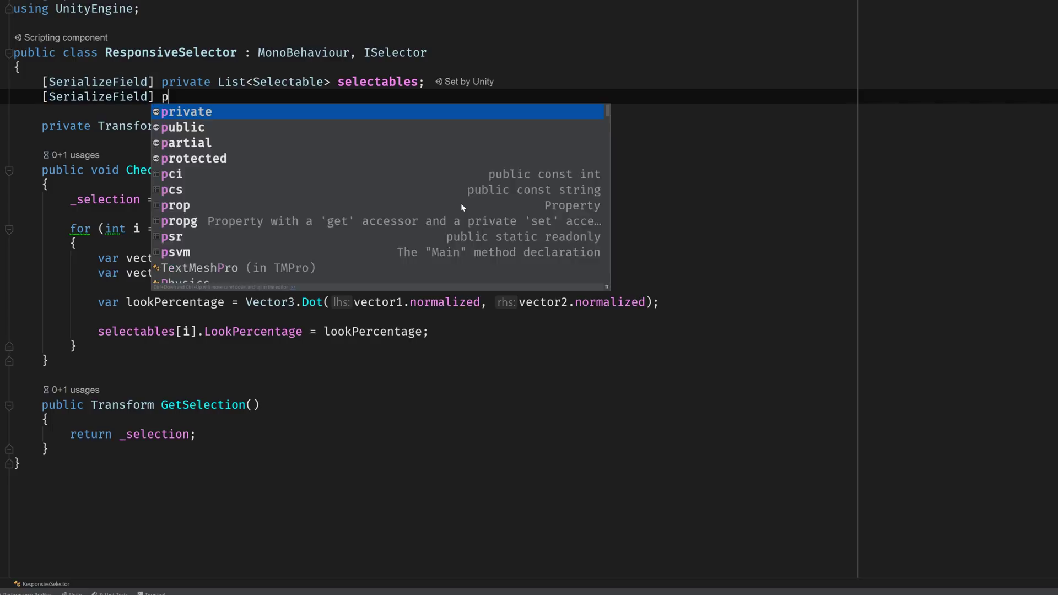
key("Return")
type("loat threshold;")
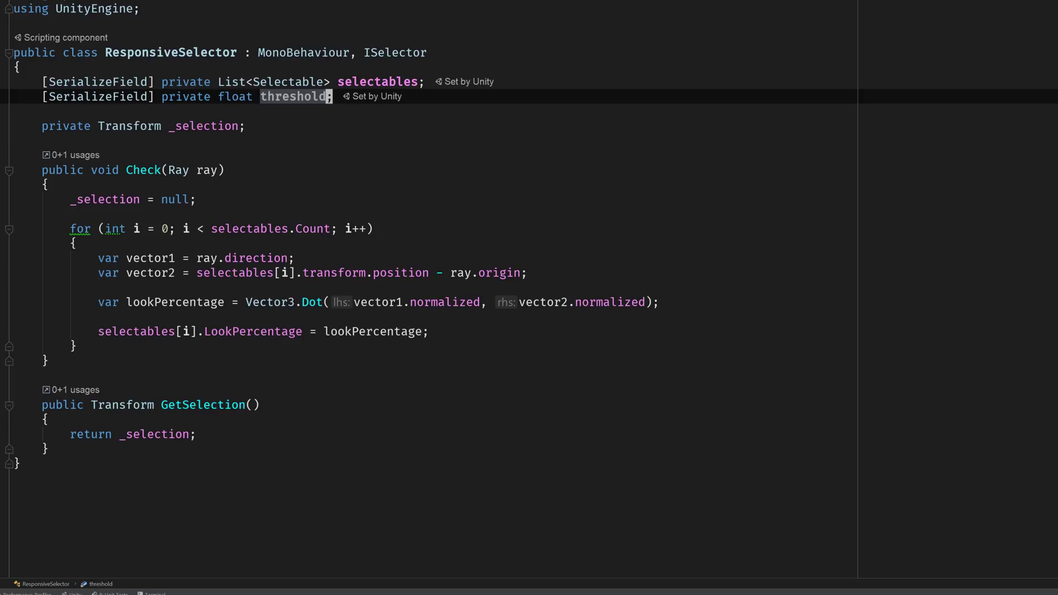
Step: Add an empty if (lookPercentage > threshold) block after the LookPercentage assignment
key("Down")
key("Down")
key("Down")
key("Down")
key("Down")
key("Down")
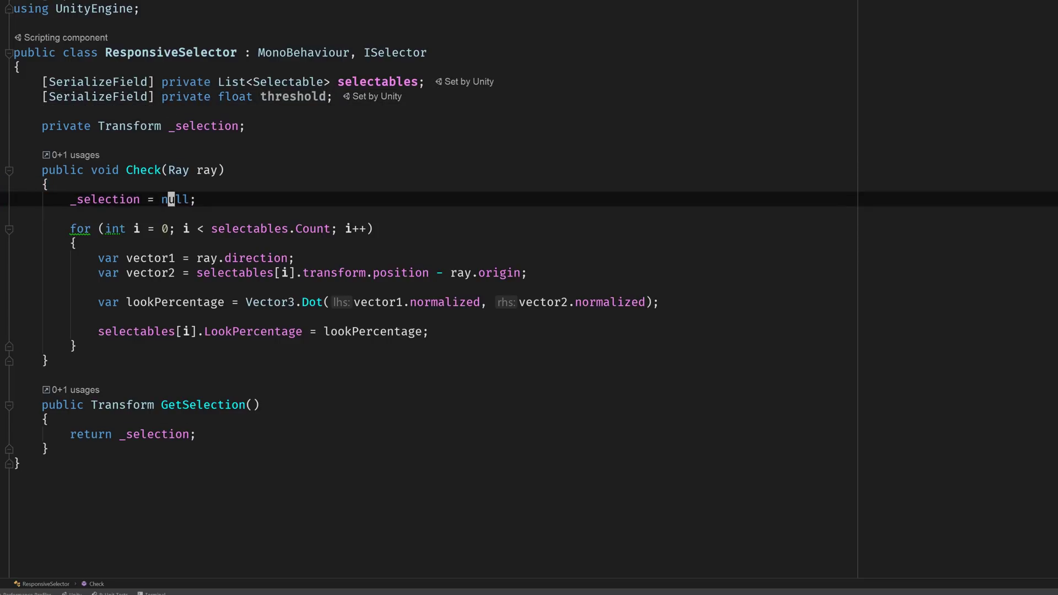
key("Down")
key("Down")
key("Down")
key("Down")
key("Down")
key("Down")
key("Down")
key("Down")
key("End")
key("Return")
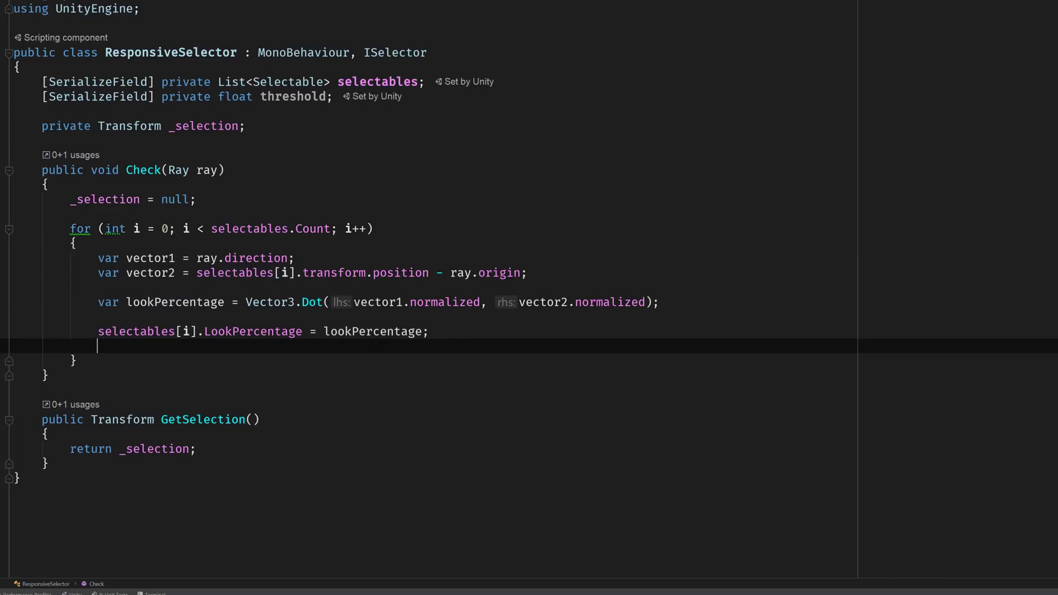
key("Return")
type("if (lookPercentage ")
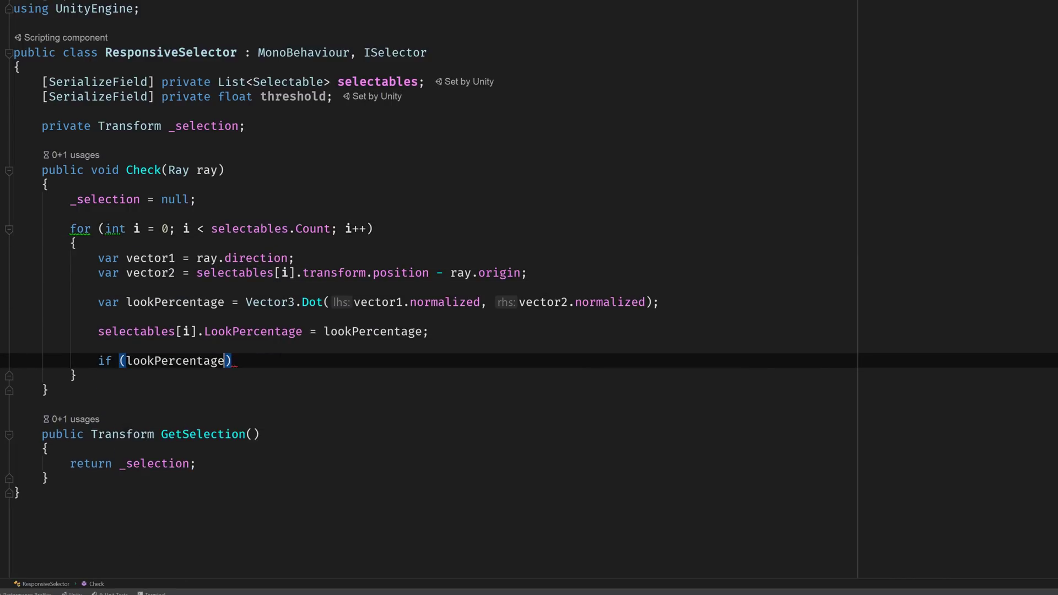
type("> th")
key("Return")
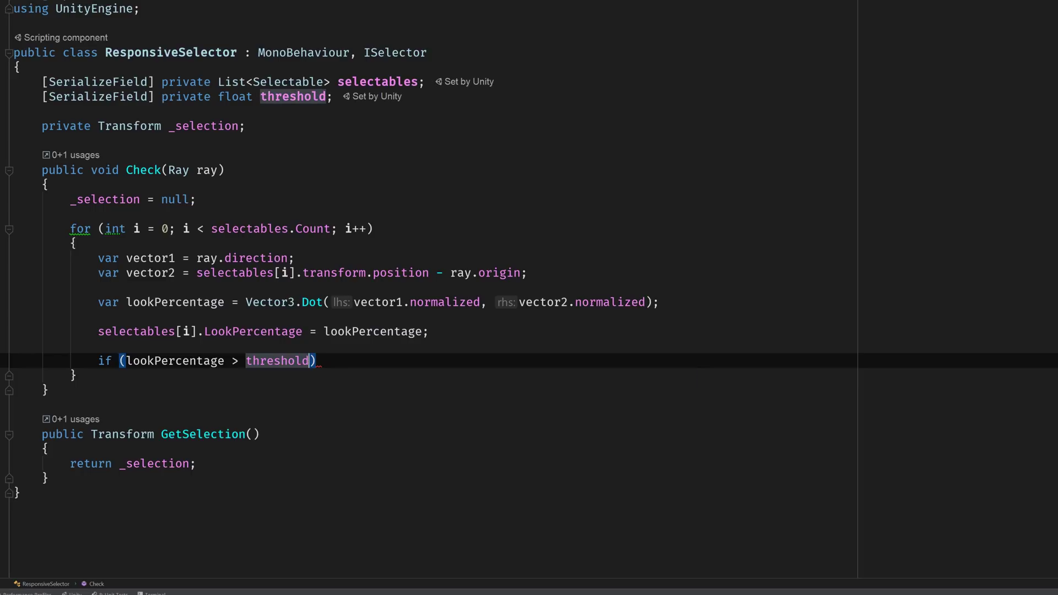
key("Return")
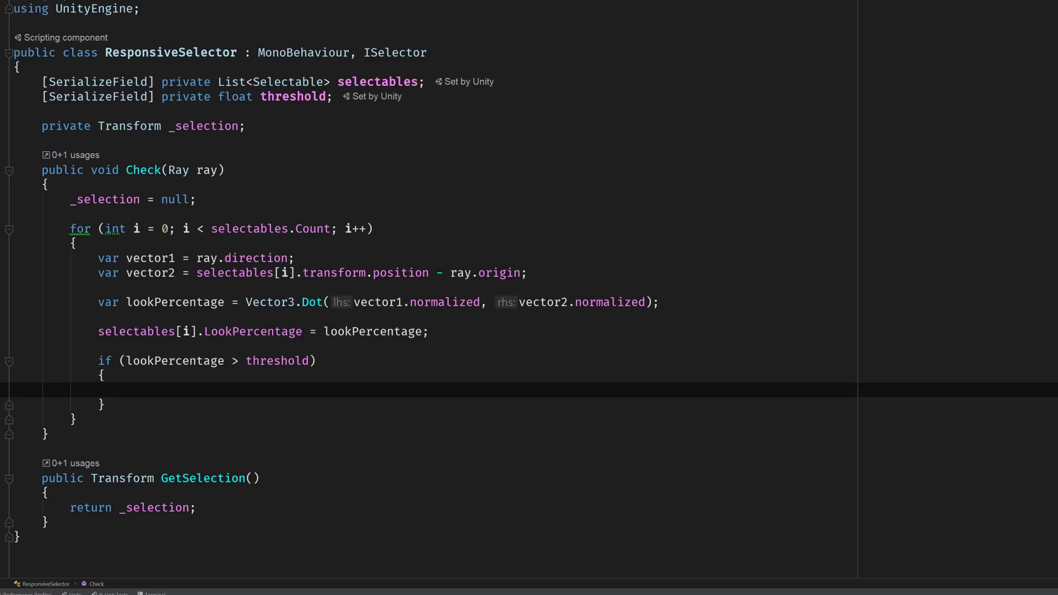
key("Up")
key("Up")
Step: Declare closest starting at 0 before the loop and add && lookPercentage > closest to the if
key("Up")
key("Up")
key("Up")
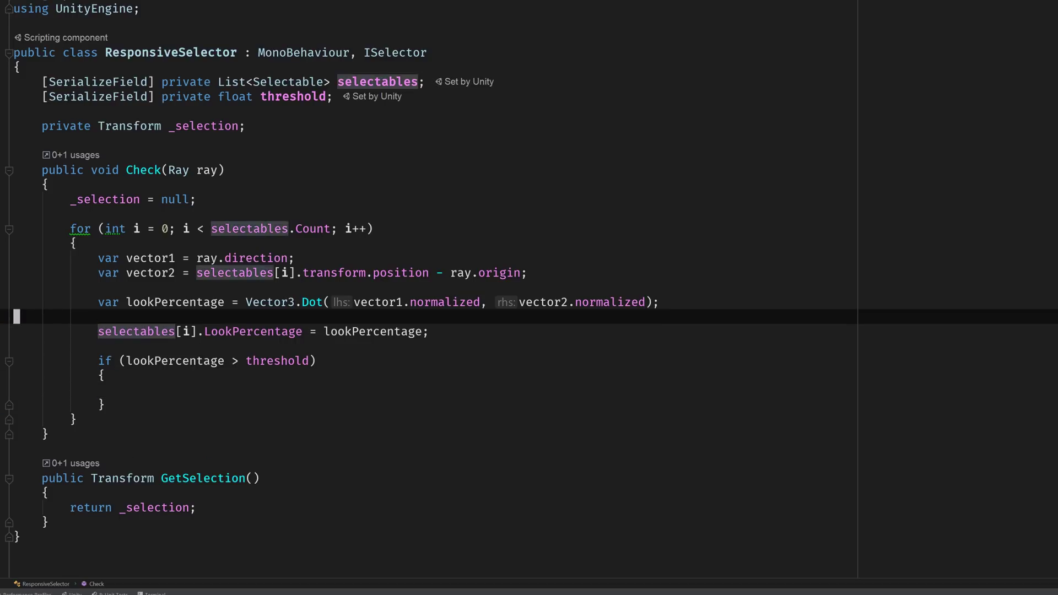
key("Up")
key("Up")
key("Up")
key("Up")
key("Up")
key("Up")
key("Return")
type("var ")
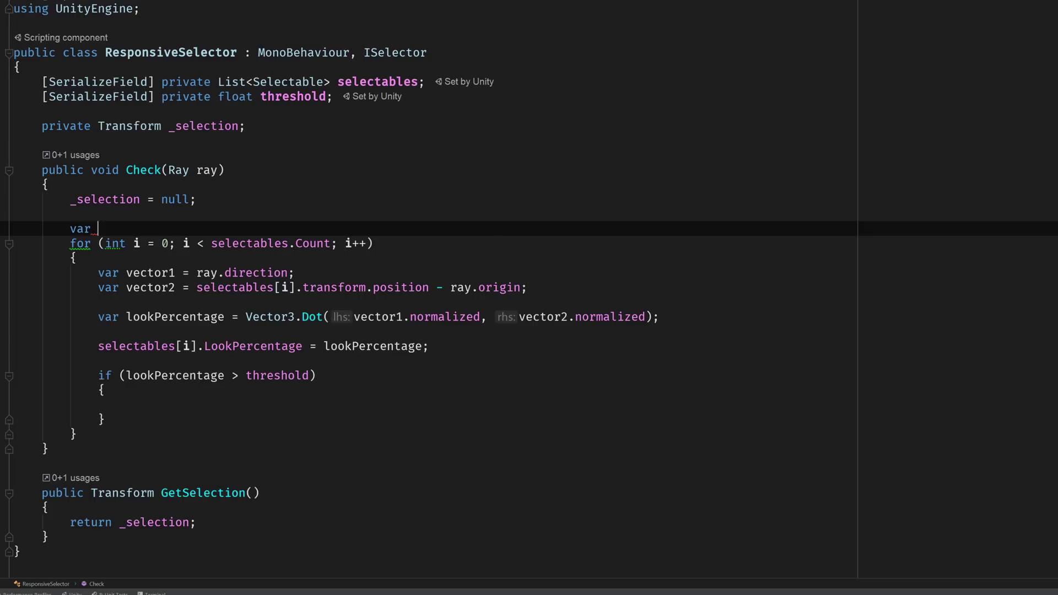
type(";")
key("Down")
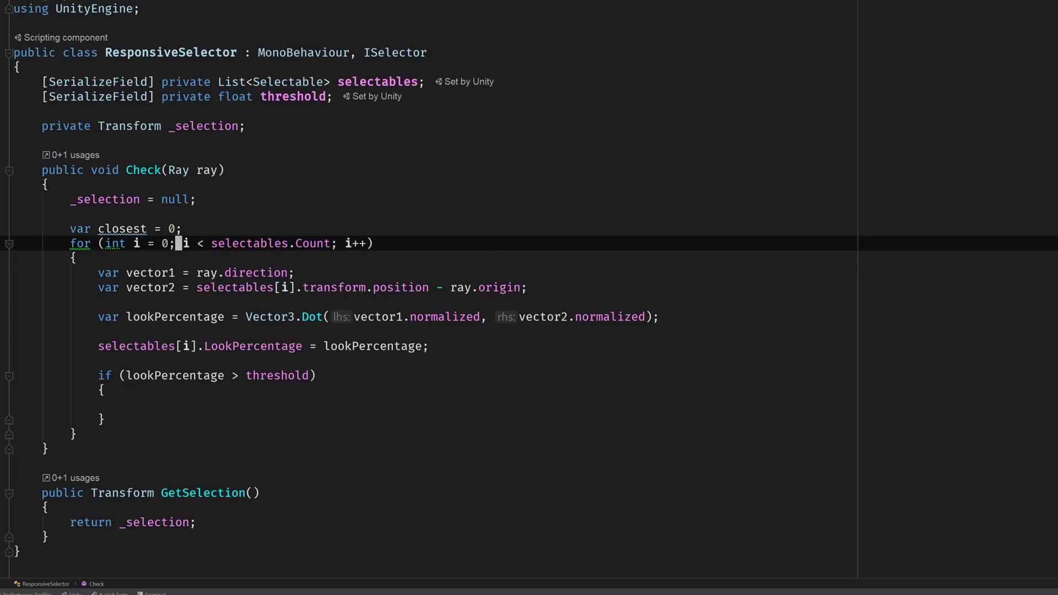
key("Down")
key("Down")
key("Down")
key("Down")
key("Down")
key("Down")
key("Down")
key("Down")
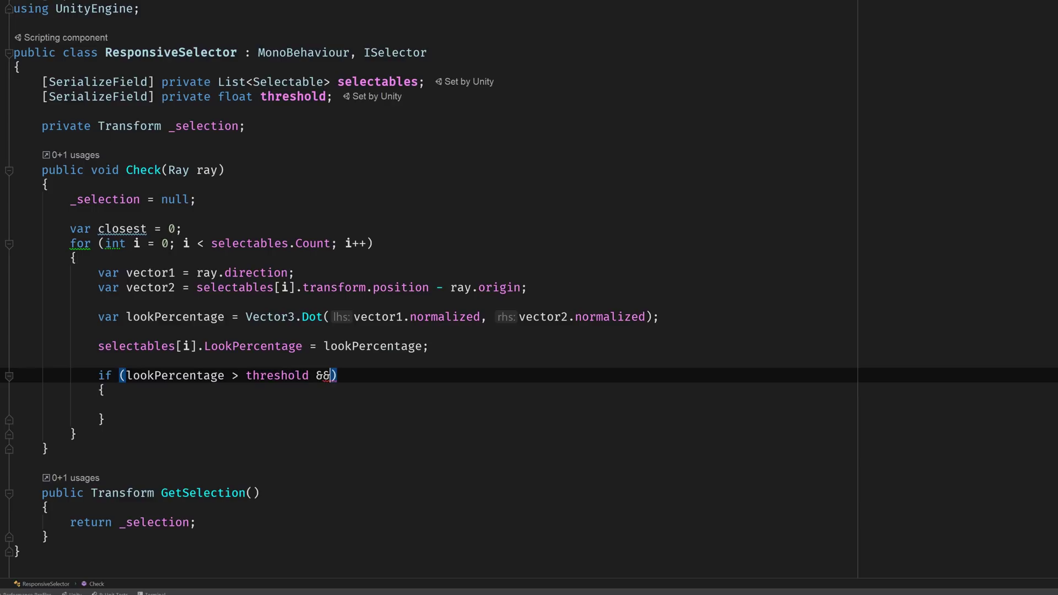
type("lo")
key("Return")
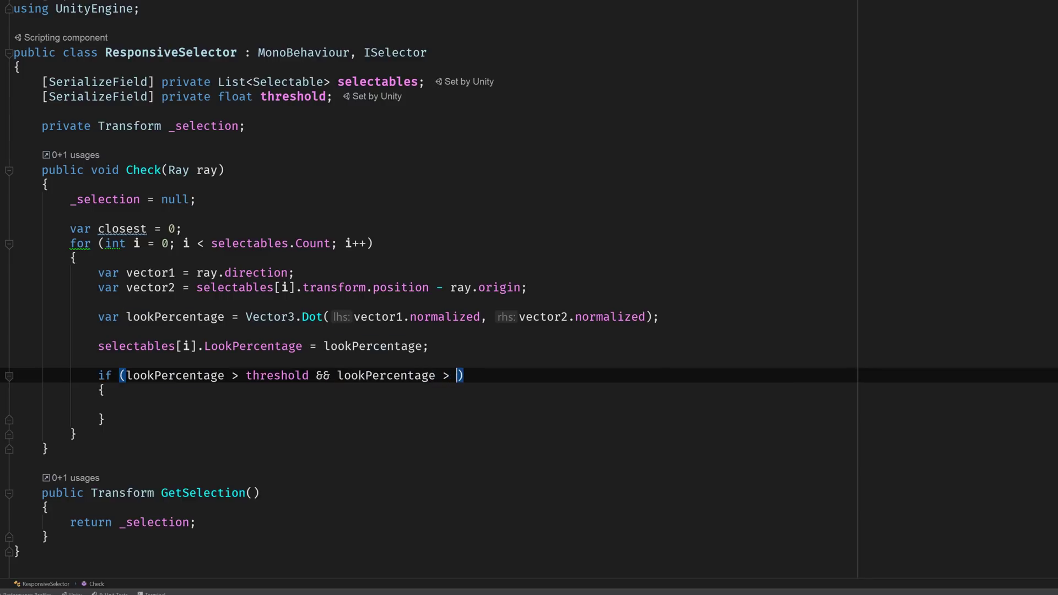
type("clo")
key("Return")
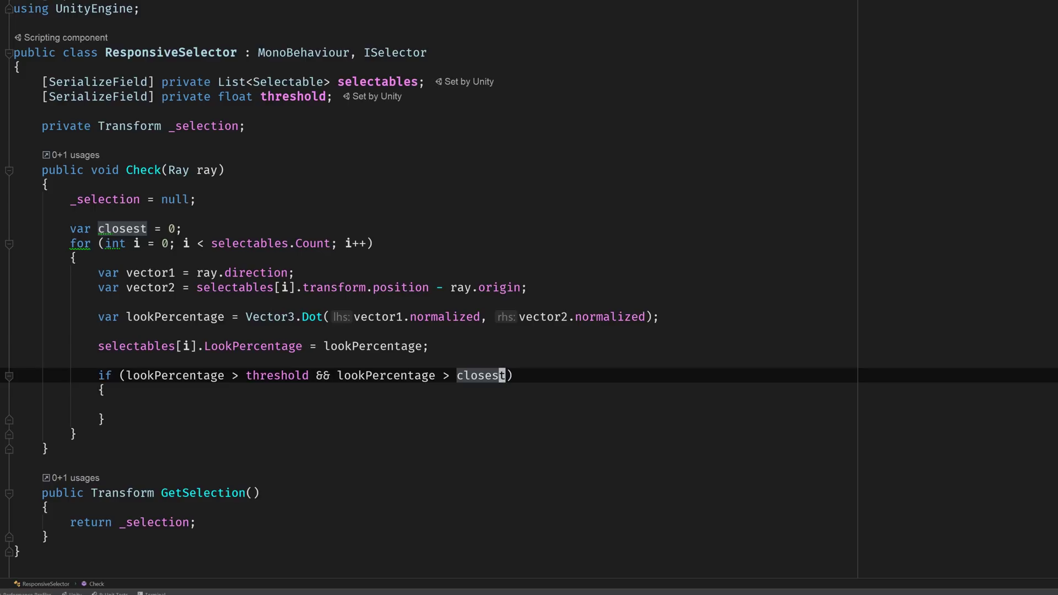
Step: Inside the if, set closest = lookPercentage and _selection = selectables[i].transform
key("Down")
key("Down")
type("cl")
key("Return")
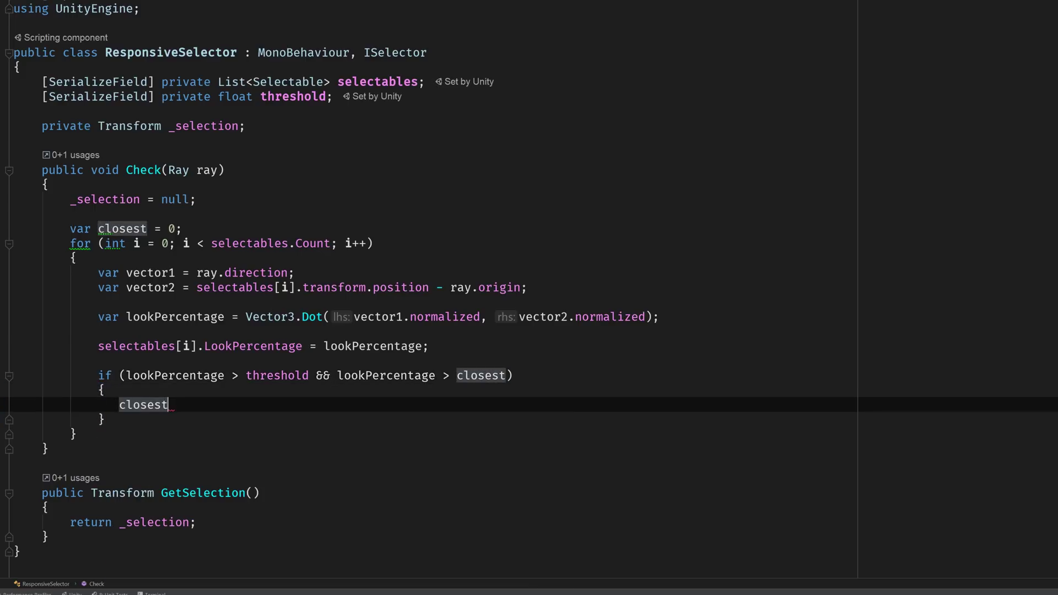
type(" = l")
key("Return")
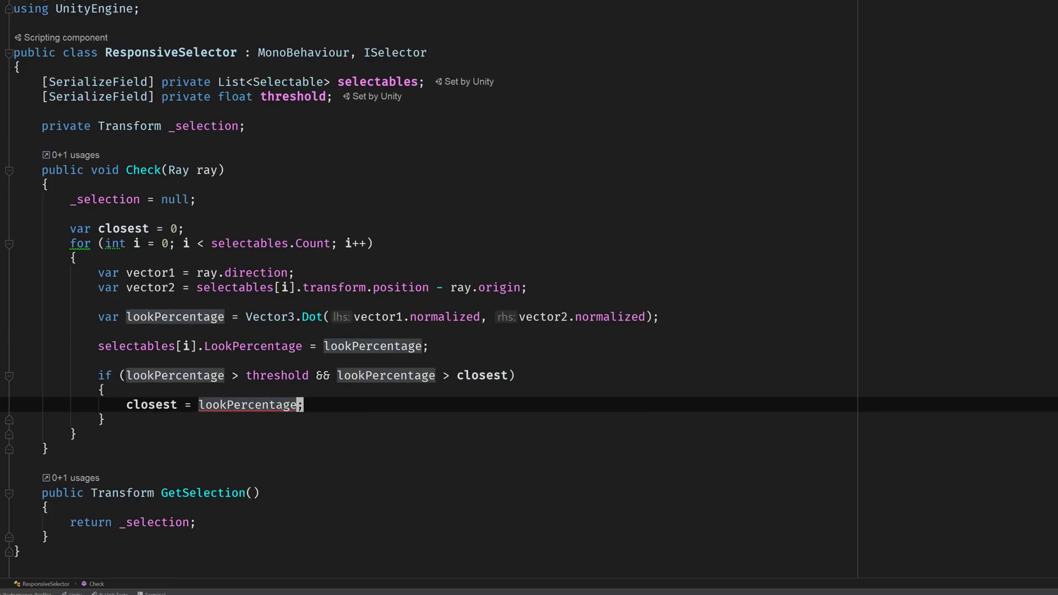
type(";")
key("Return")
type("_s")
key("Return")
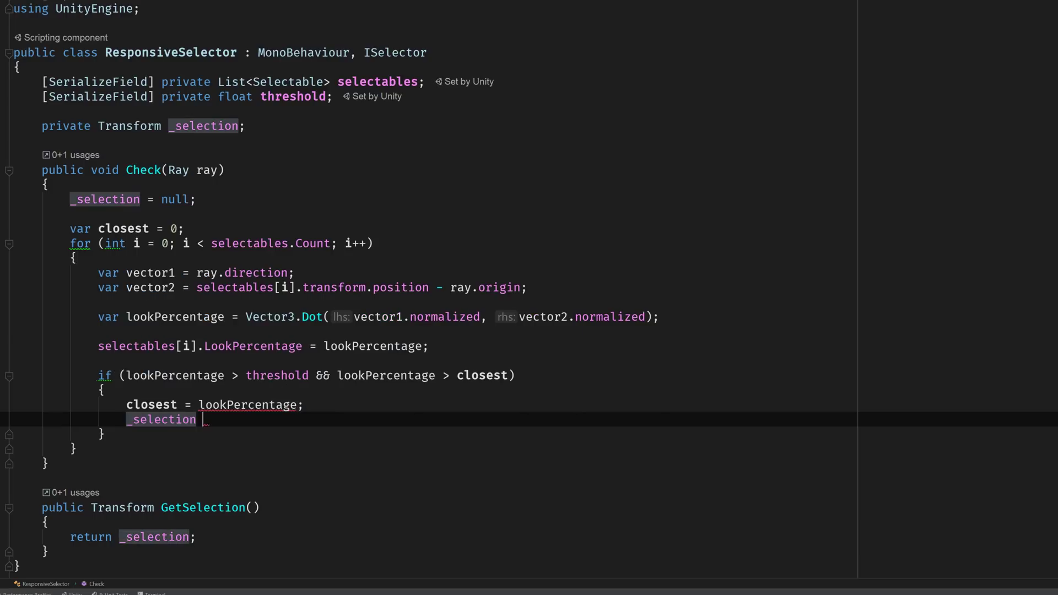
type("= se")
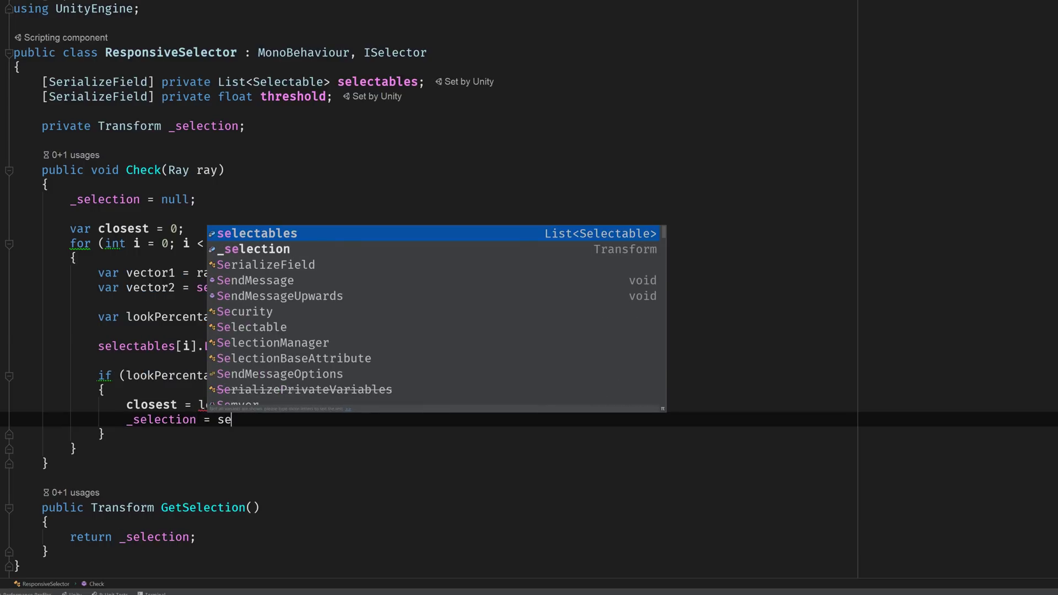
key("Return")
type("[i].tr")
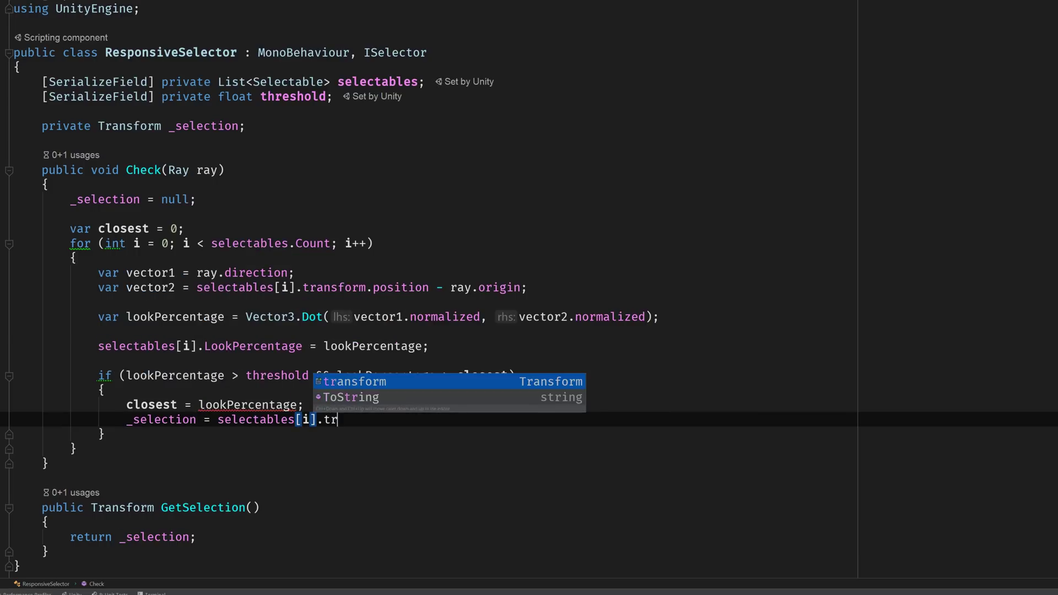
key("Return")
type(";")
Step: Add a blank line after closest and begin setting threshold's default to 0.97
key("Up")
key("Up")
key("Up")
key("Up")
key("Up")
key("Up")
key("Up")
key("Up")
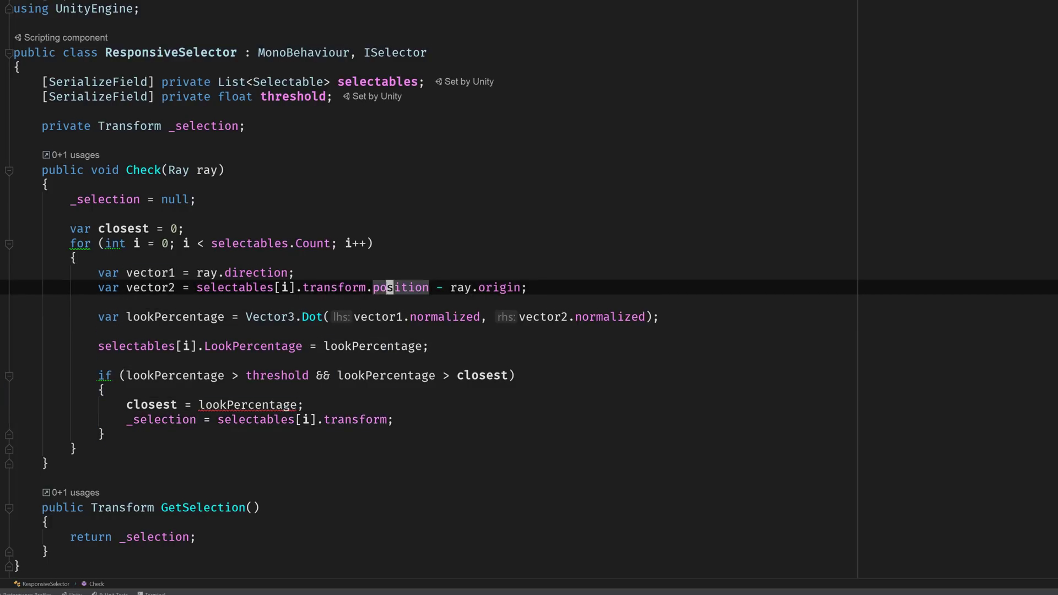
key("Up")
key("Up")
key("Up")
key("Up")
key("shift+Return")
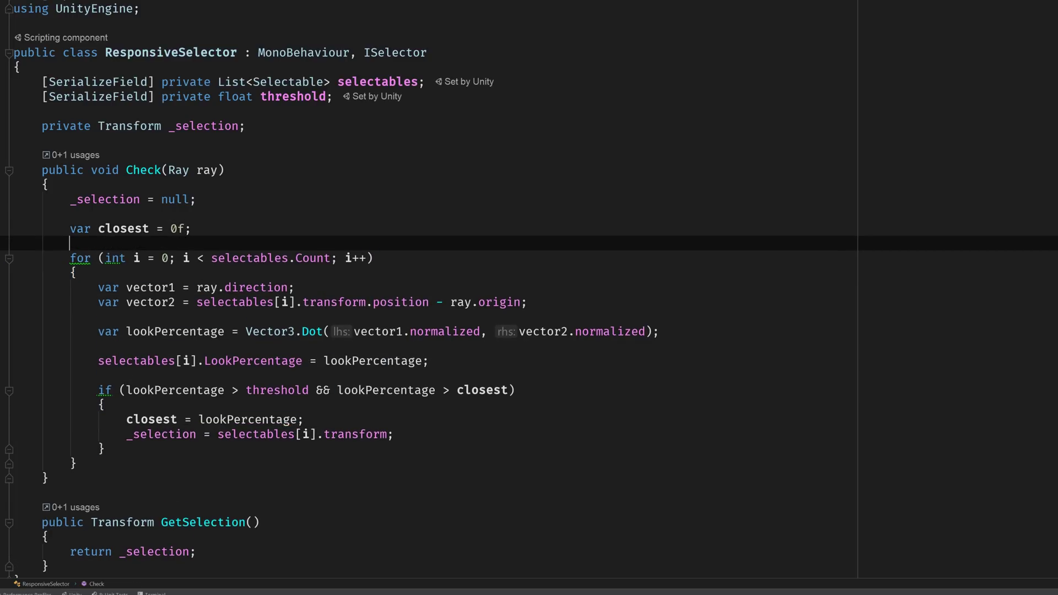
key("Up")
key("Up")
key("Up")
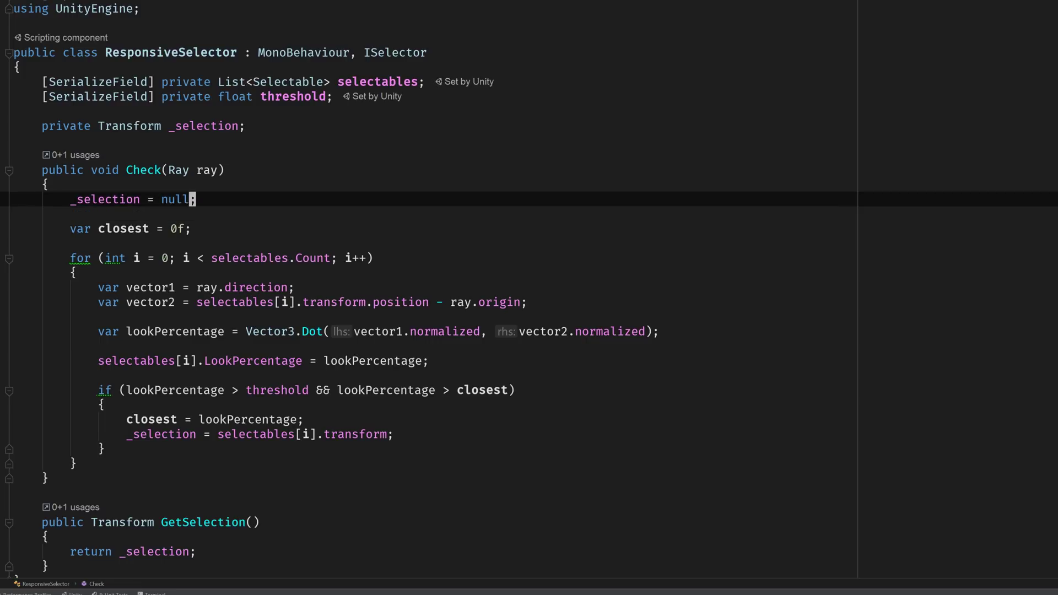
key("Up")
key("Up")
key("Up")
key("Up")
key("Up")
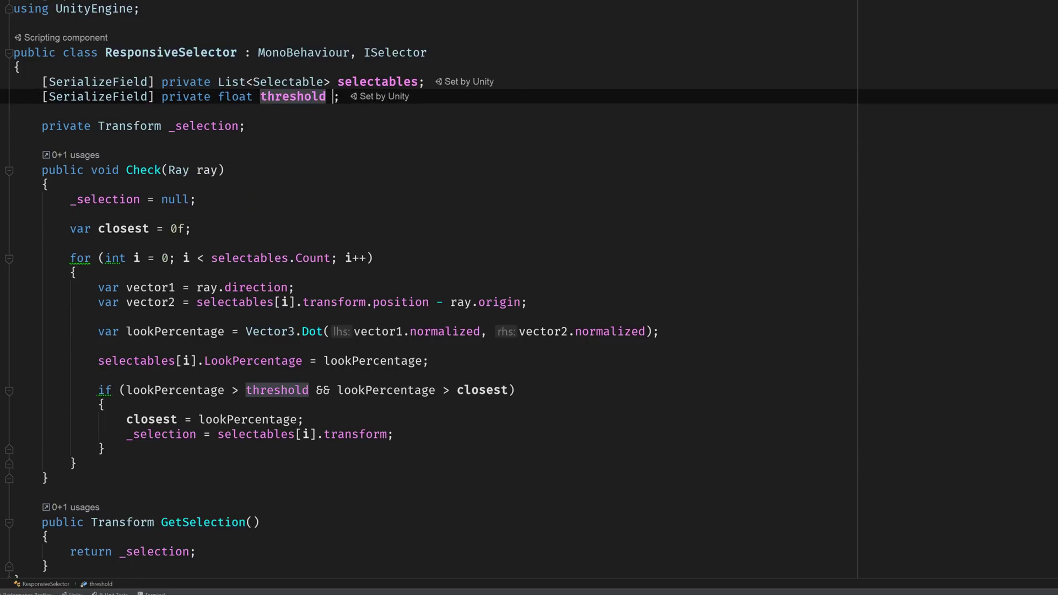
type("= 0")
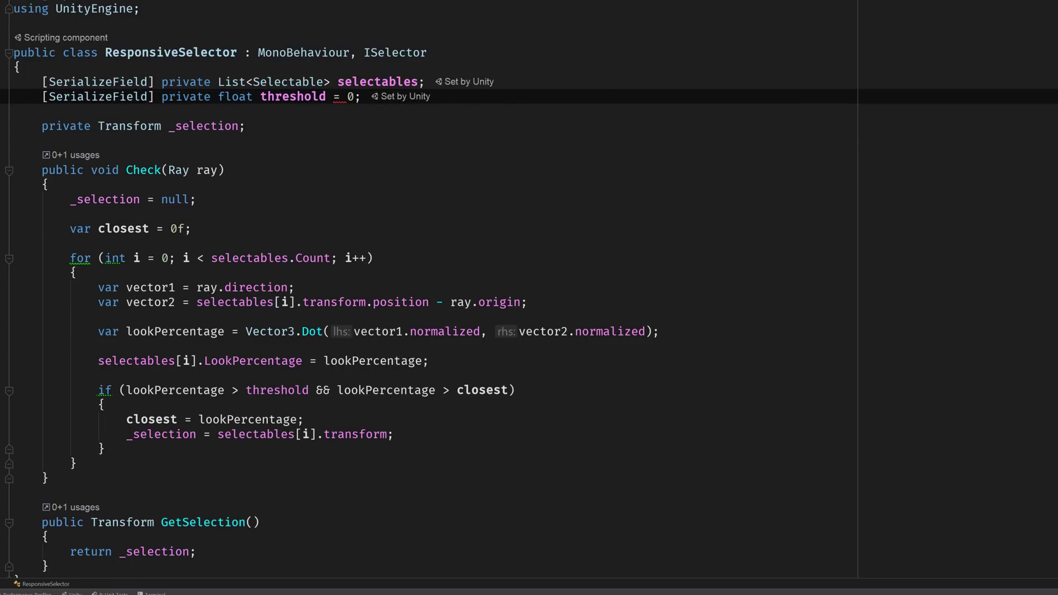
type(".97f")
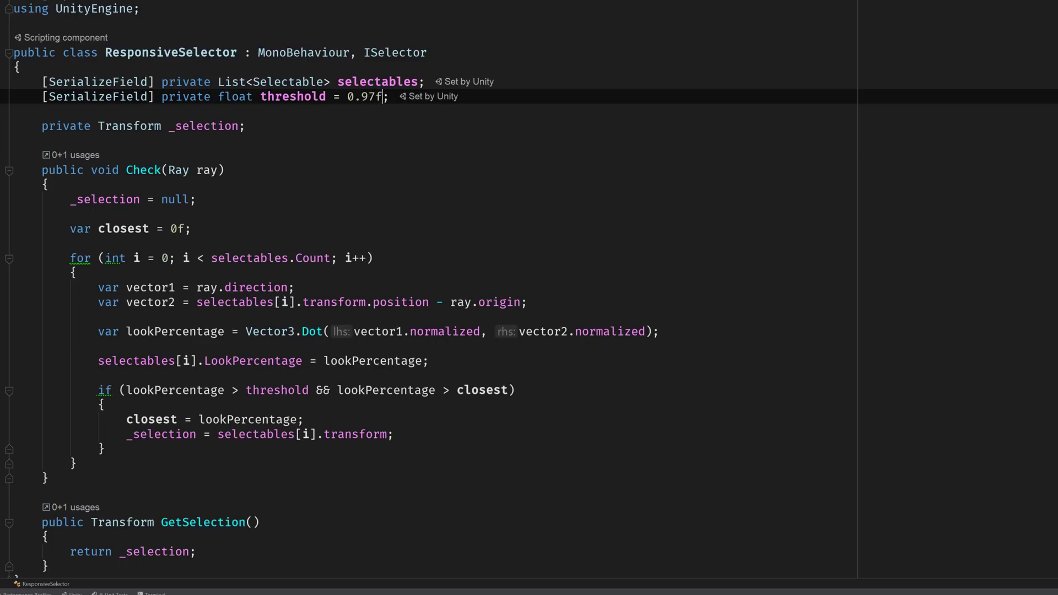